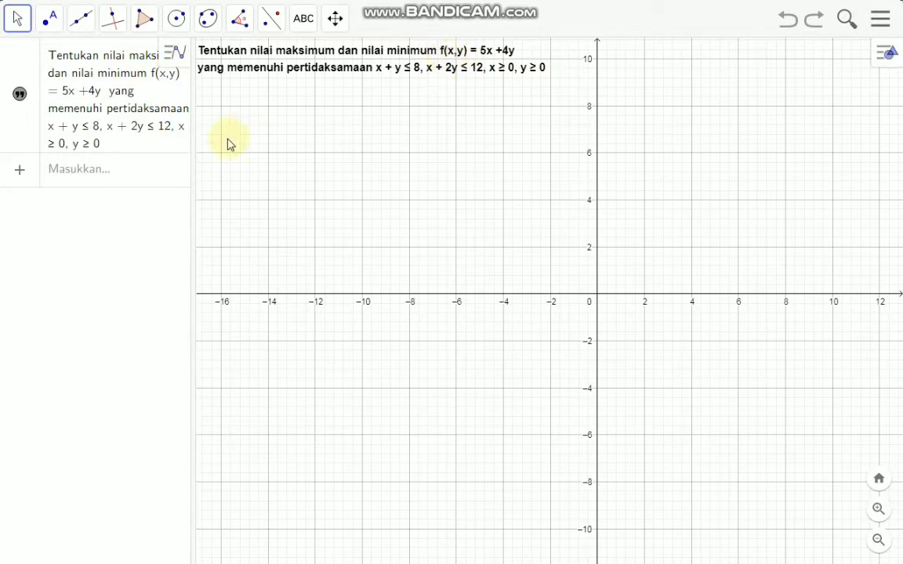
Define the objective function f(x,y) = 5x + 4y as a new algebra entry.
click(101, 169)
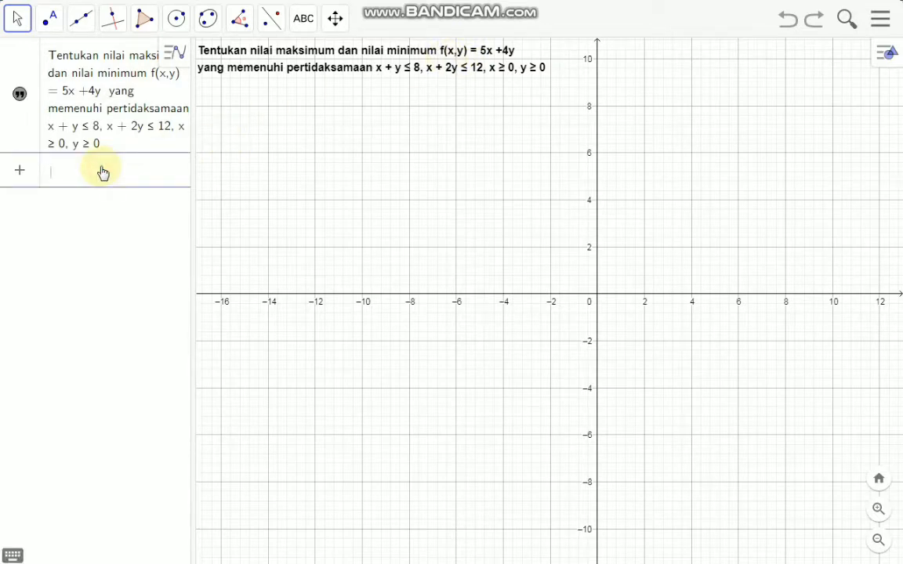
text(f(x,)
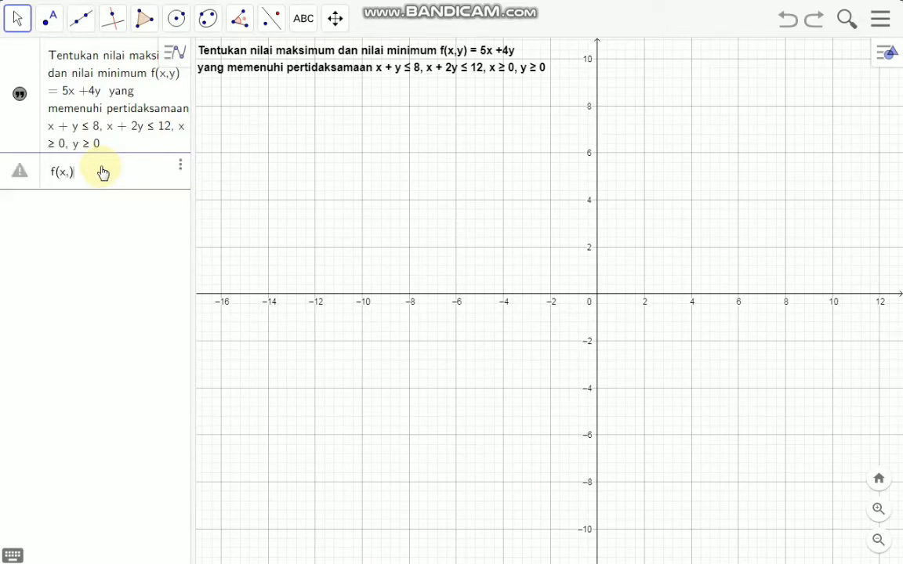
key(Escape)
text(f)
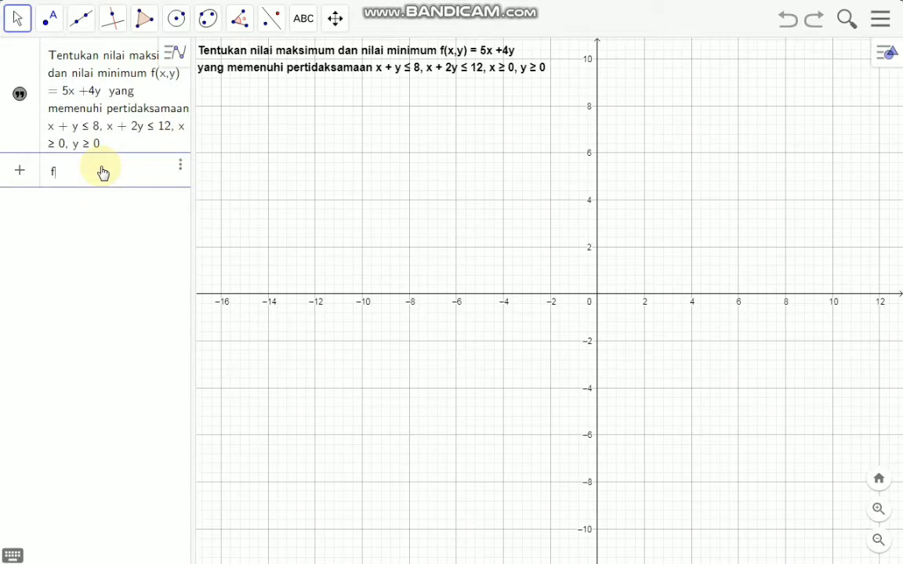
text((x, )
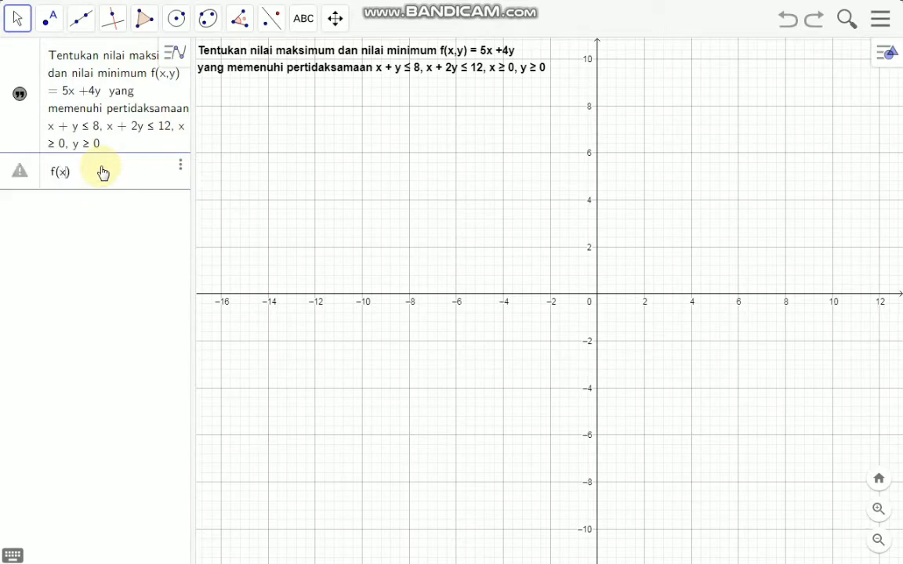
text(y) = 5x + 4y)
key(Return)
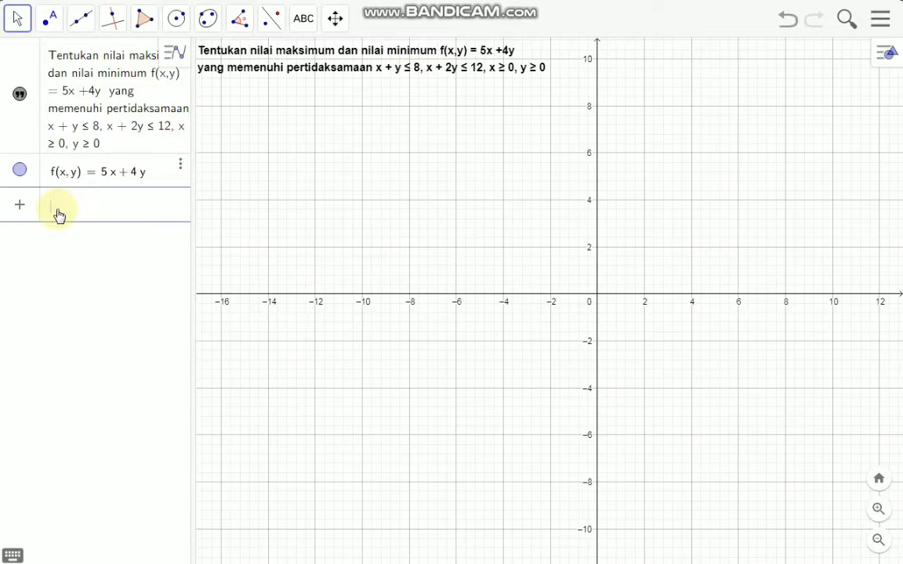
Start a combined inequality entry with the constraints x + y < 8 ∧ x + 2y < 12.
text(x )
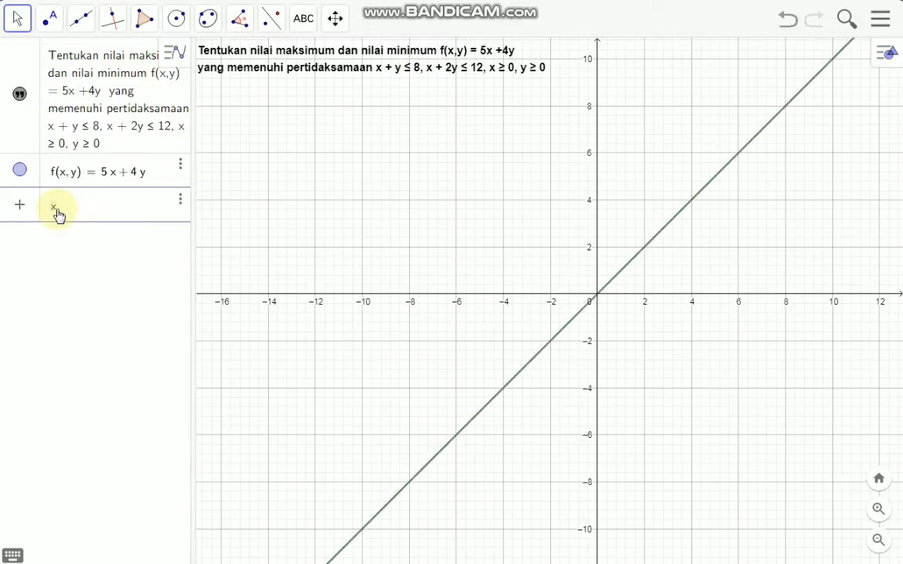
text(+ y )
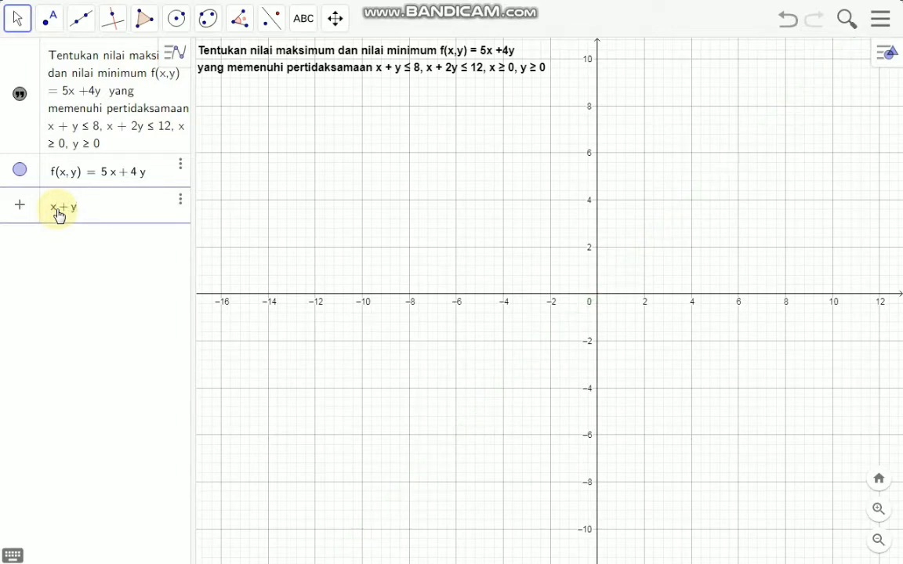
text(< 8)
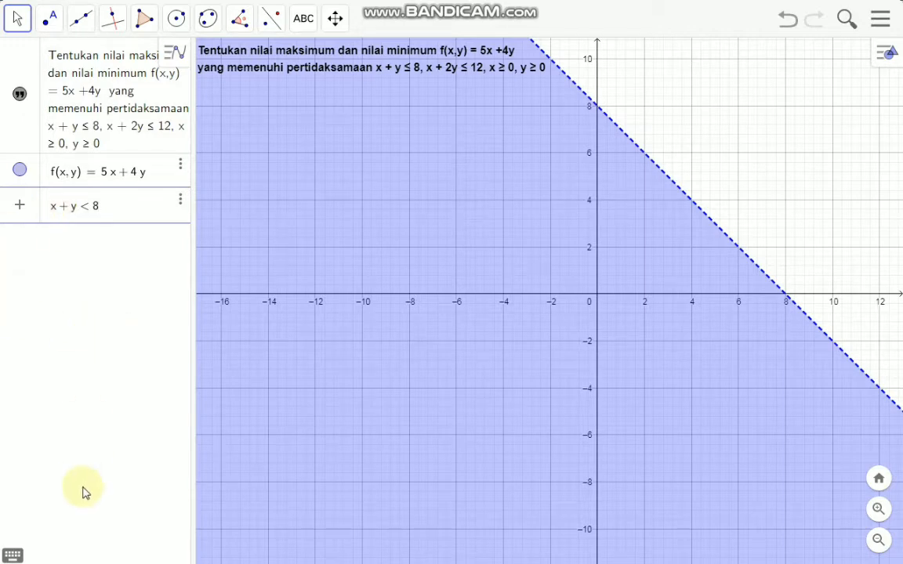
click(13, 555)
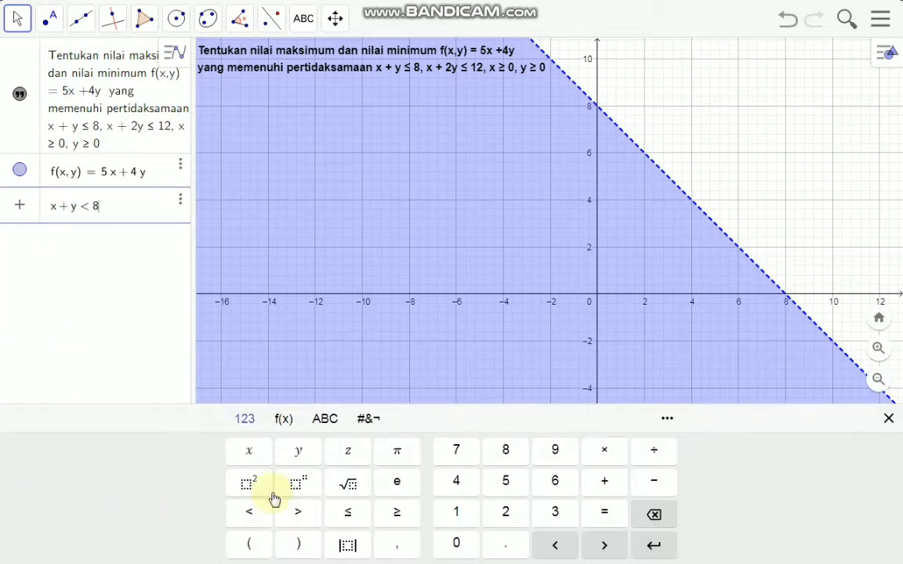
click(369, 424)
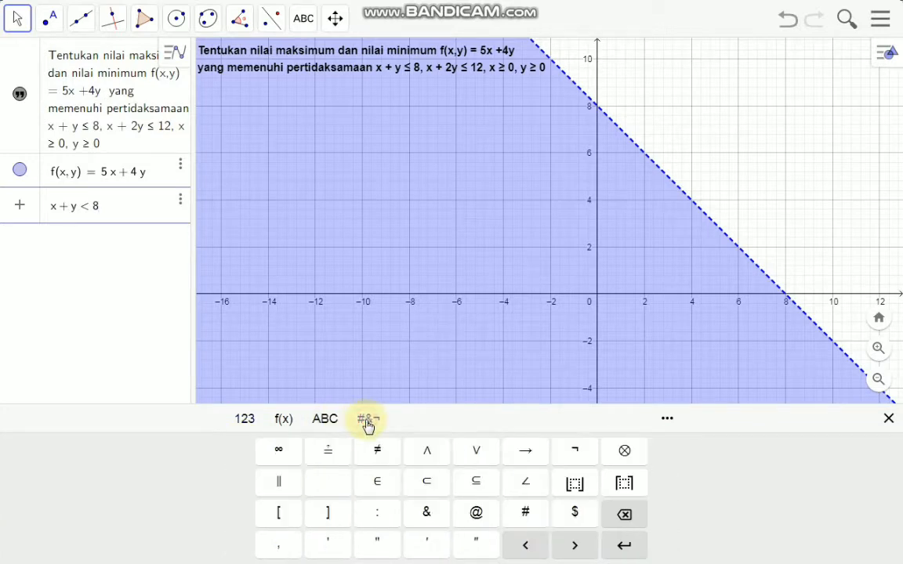
click(428, 454)
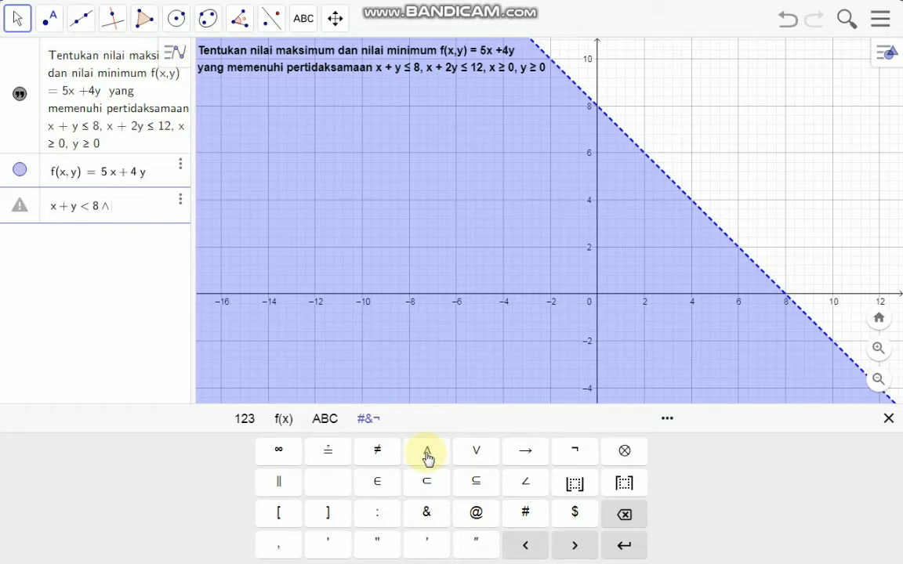
text(x )
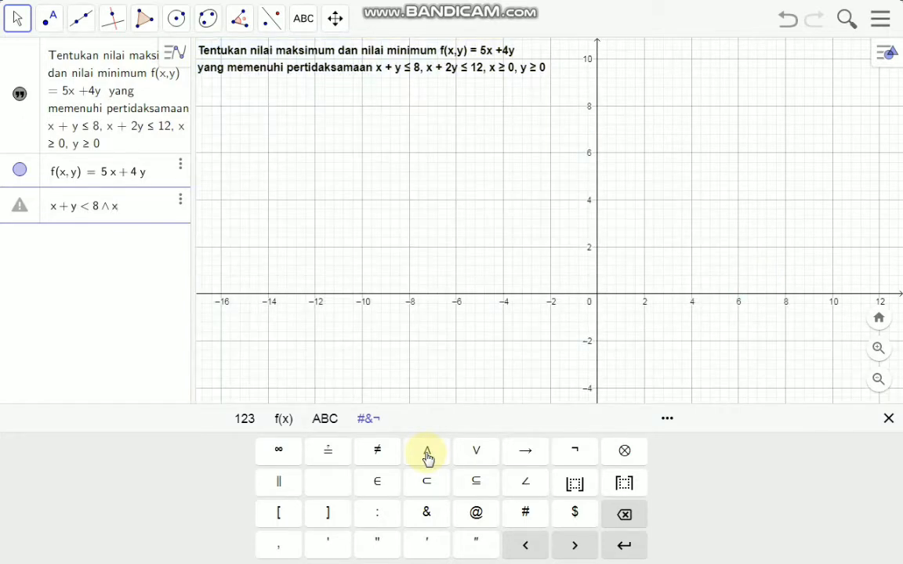
text(+ 2)
text(y < 12)
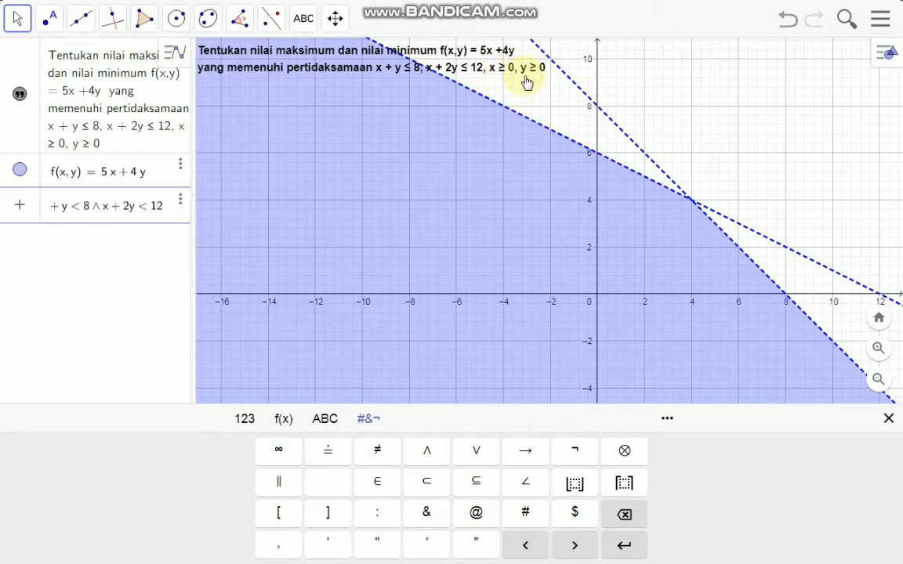
Extend the combined inequality with ∧ x ≥ 0 ∧ y ≥ 0 and confirm it to plot the feasible region.
click(425, 453)
text(x)
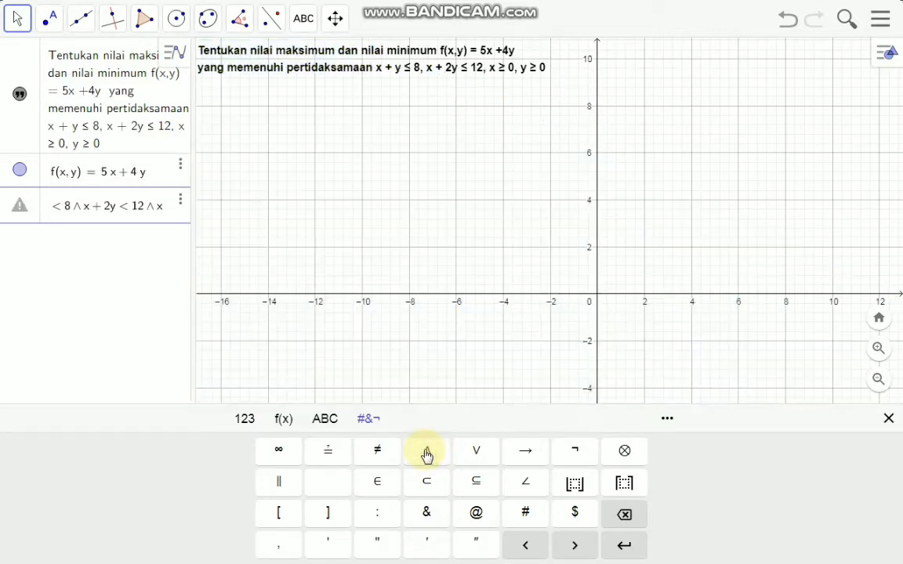
click(244, 419)
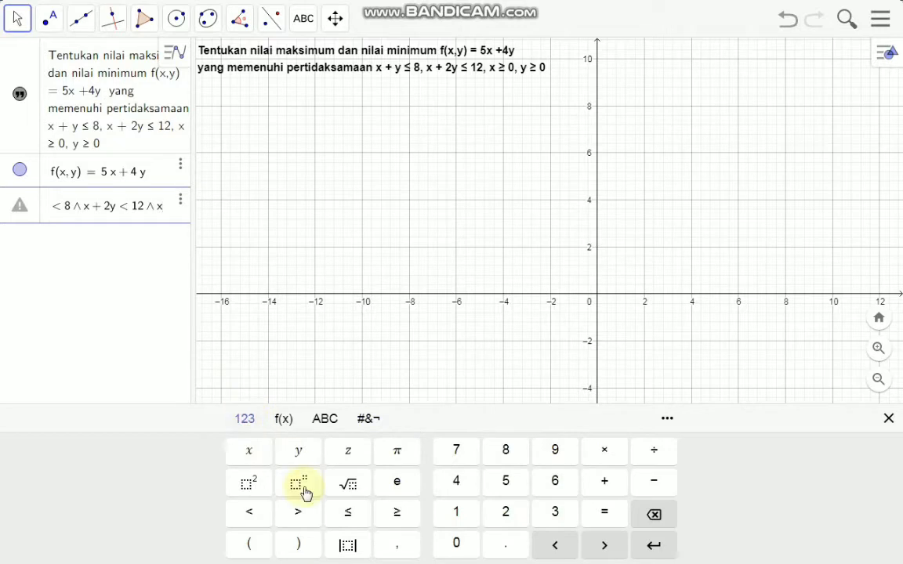
click(398, 515)
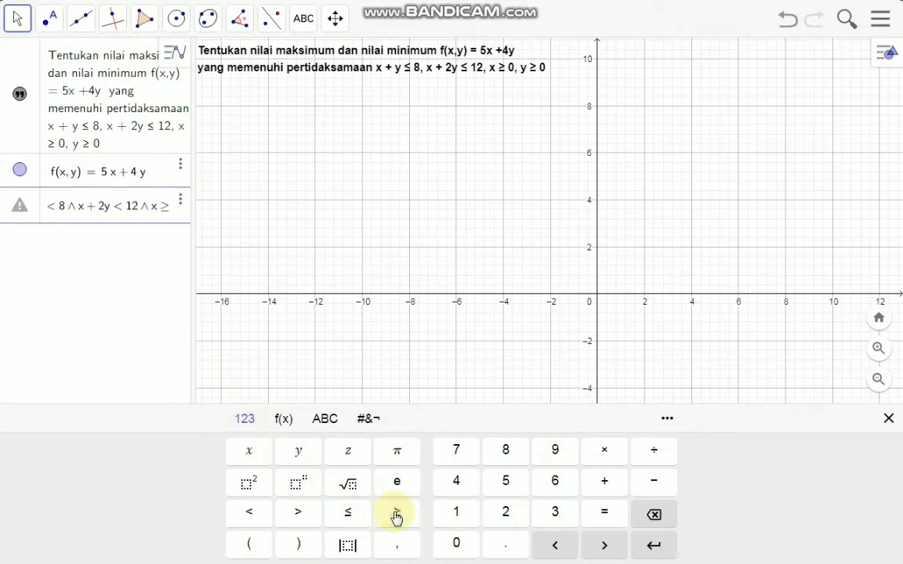
text(0)
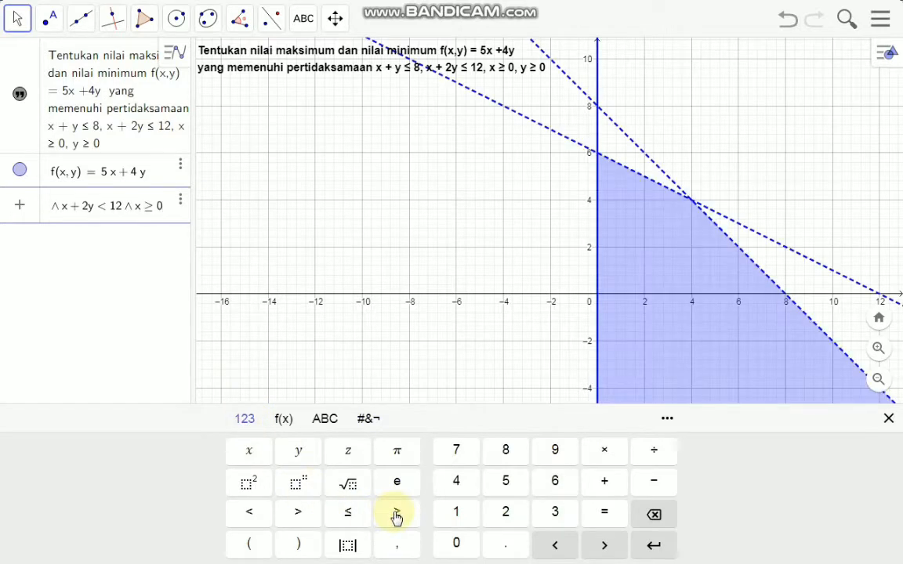
click(369, 419)
click(425, 461)
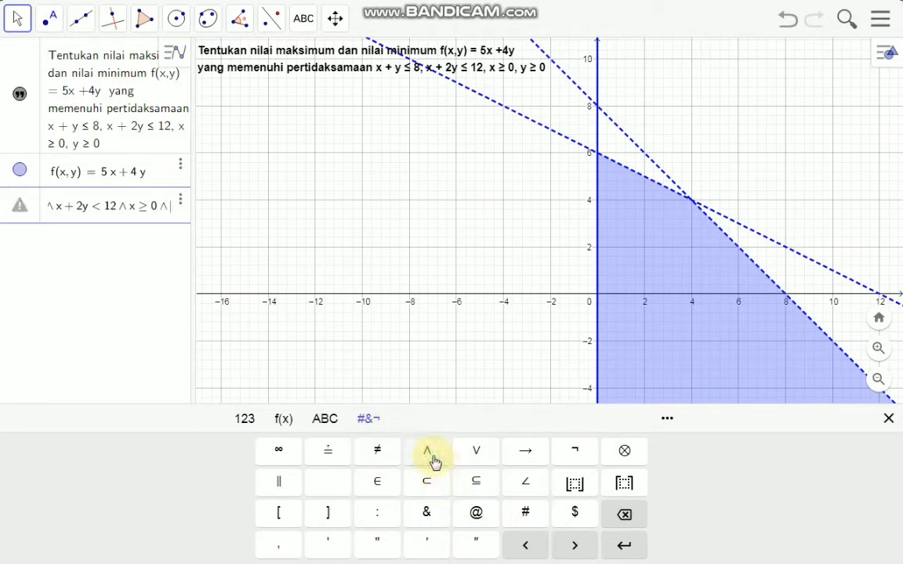
text(y)
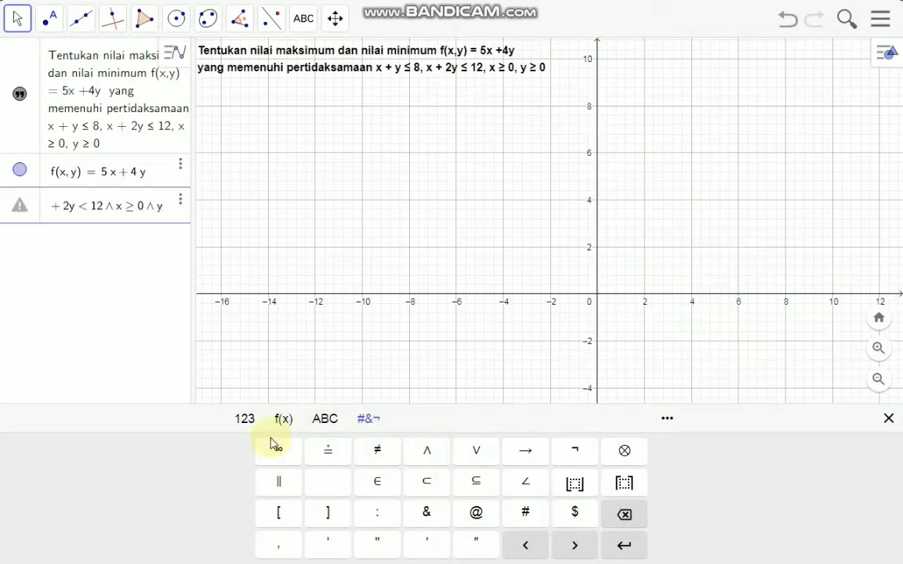
click(255, 431)
click(397, 514)
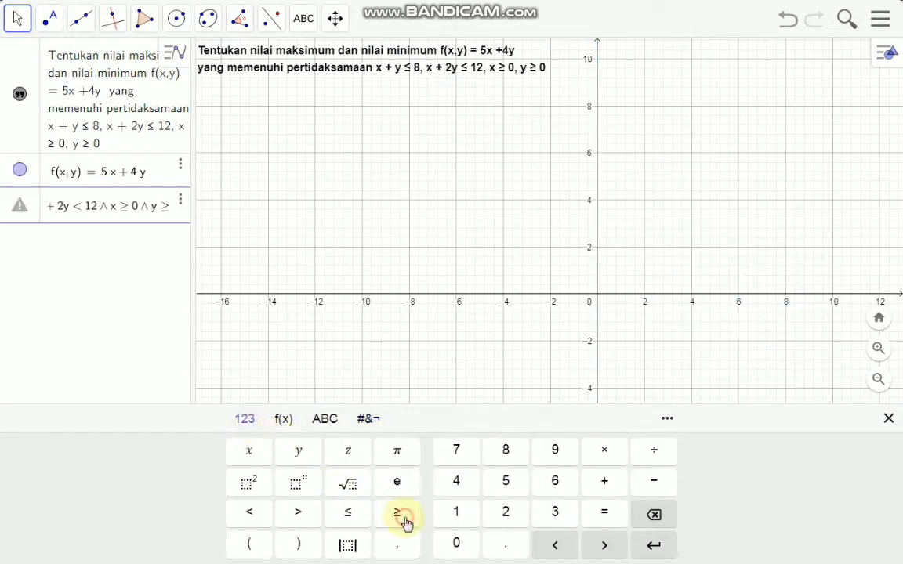
text(0)
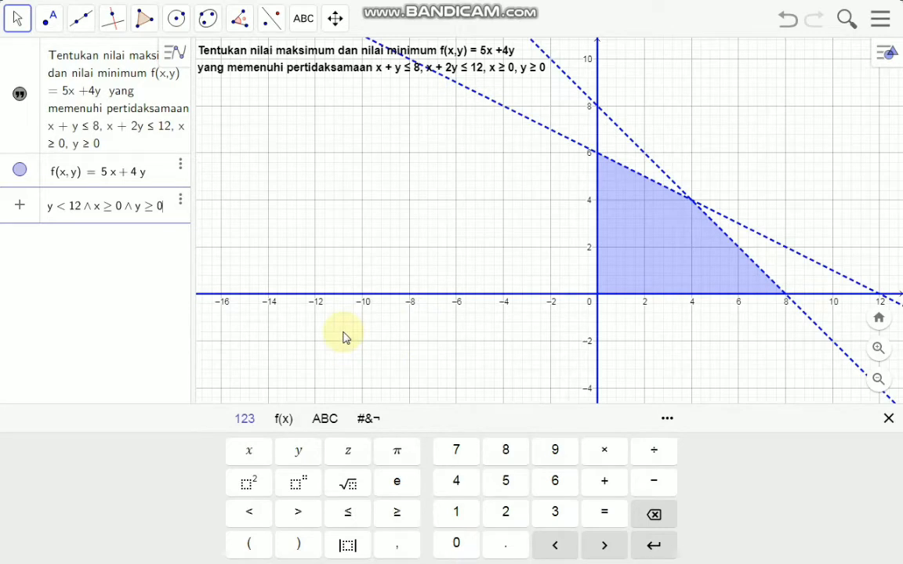
key(Return)
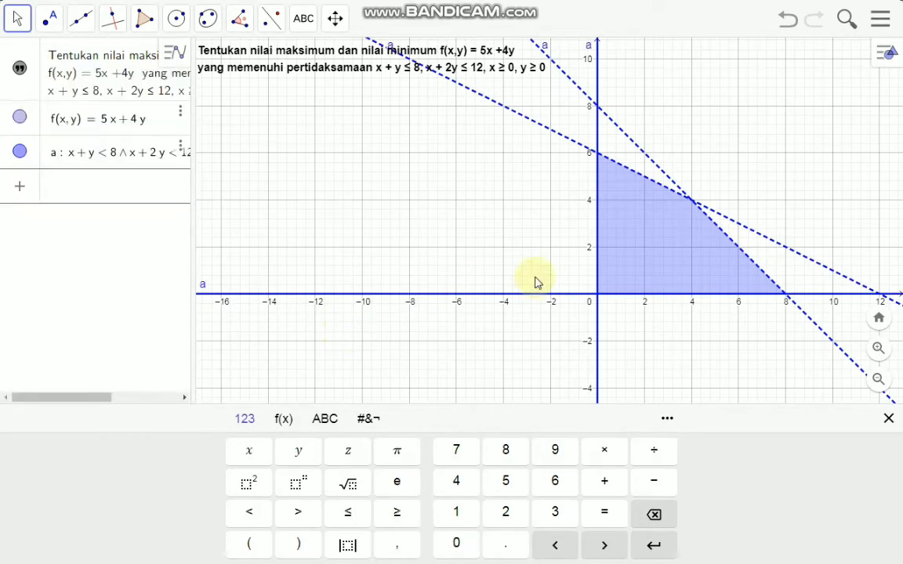
Add the boundary lines x + y = 8 and x + 2y = 12 as separate equations.
mouse_move(546, 218)
mouse_down()
mouse_move(469, 263)
mouse_move(429, 247)
mouse_move(438, 218)
mouse_up()
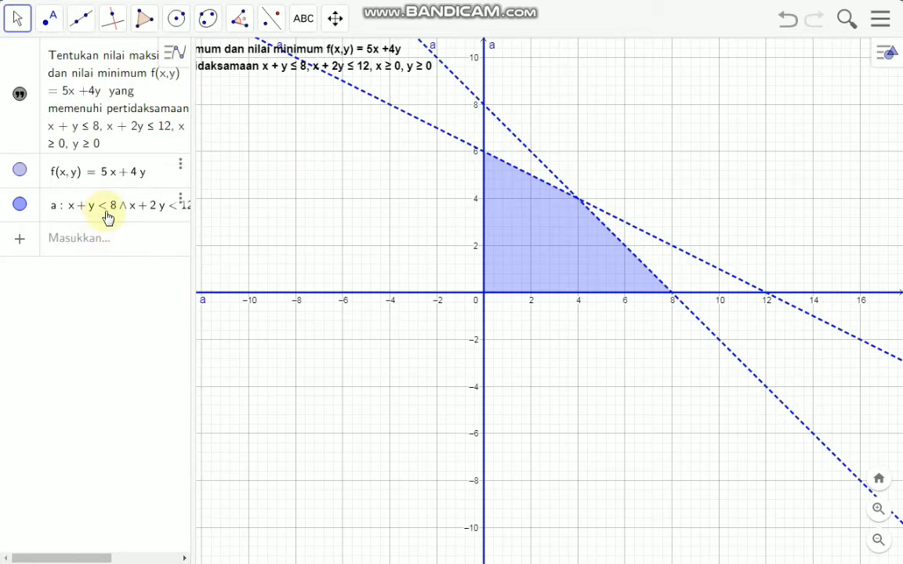
click(82, 237)
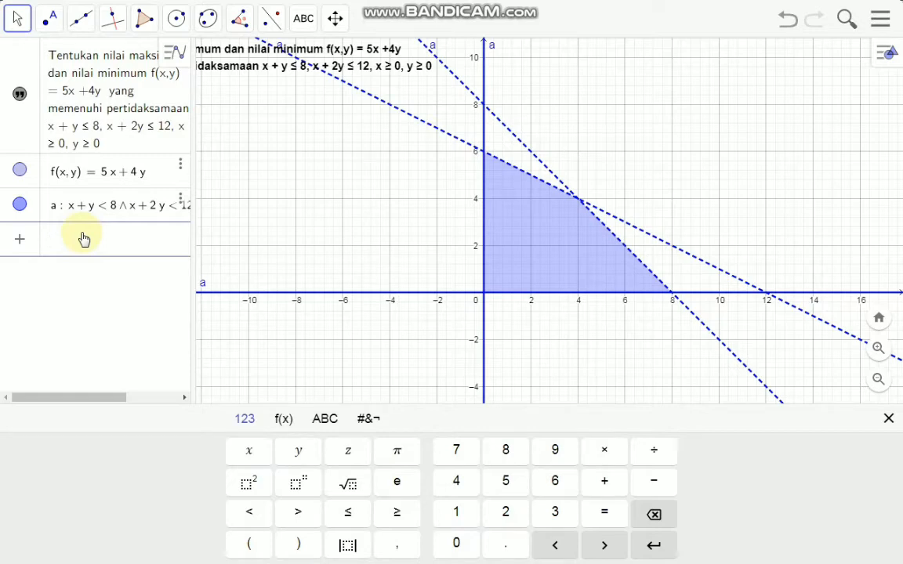
text(x)
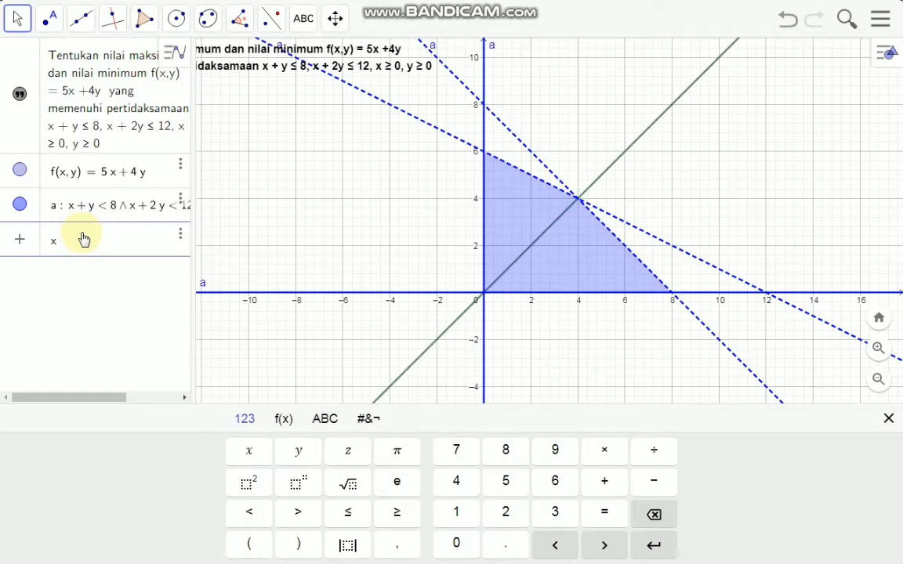
text( + y )
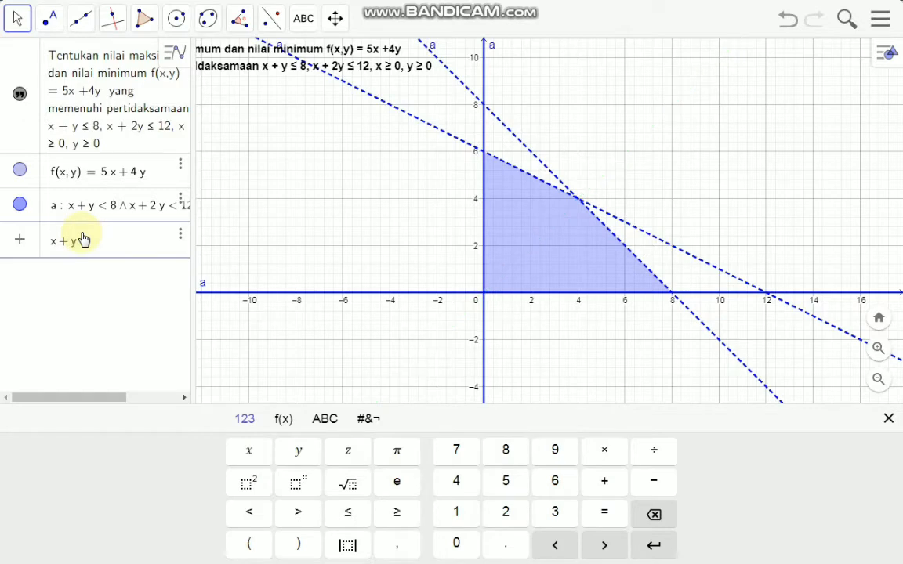
text(= 8)
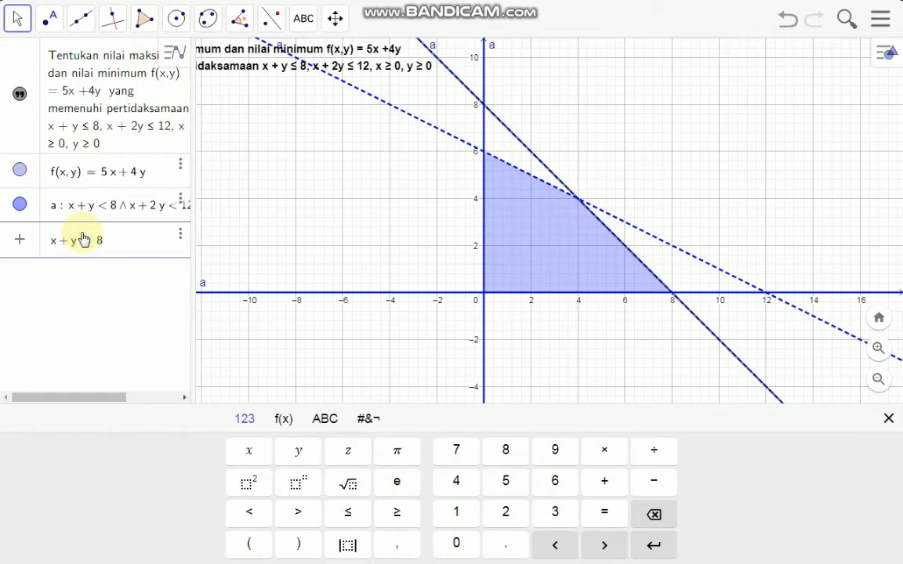
key(Return)
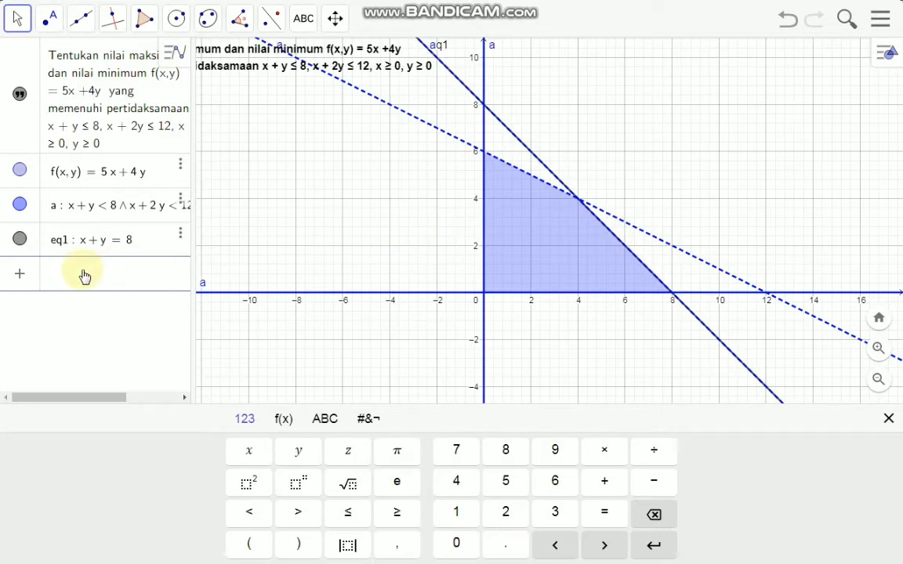
text(x + )
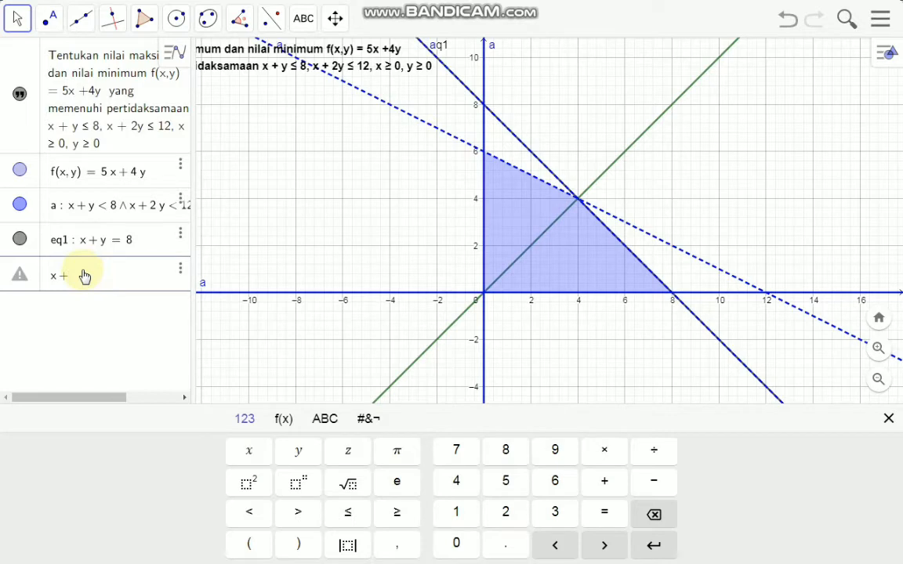
text(2y = 12)
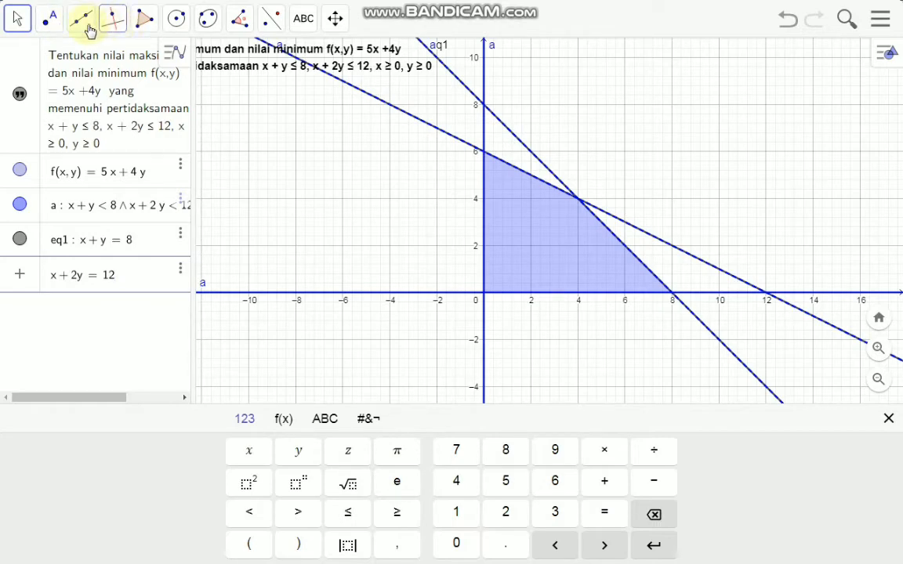
Mark the feasible region's corner points at (8, 0), (4, 4) and (0, 6) with the Intersect tool.
click(59, 28)
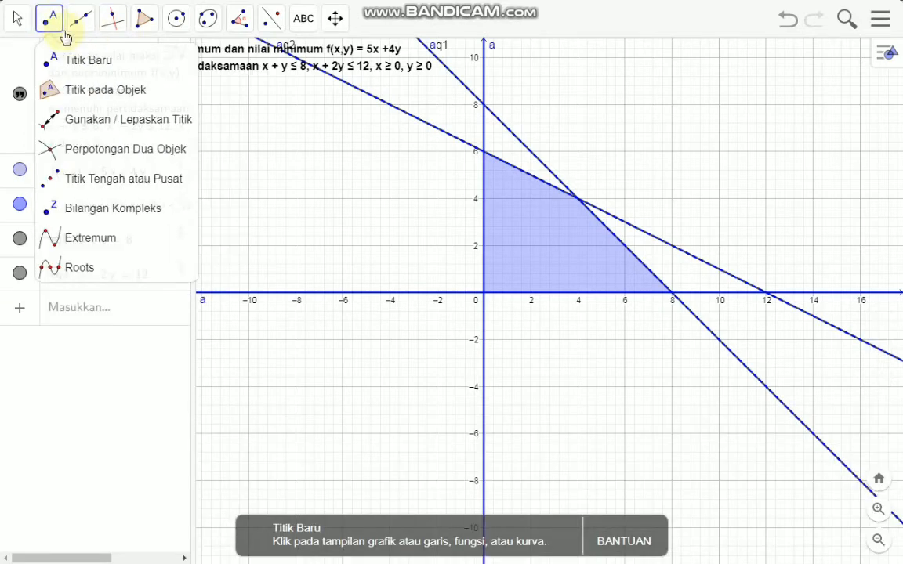
click(93, 151)
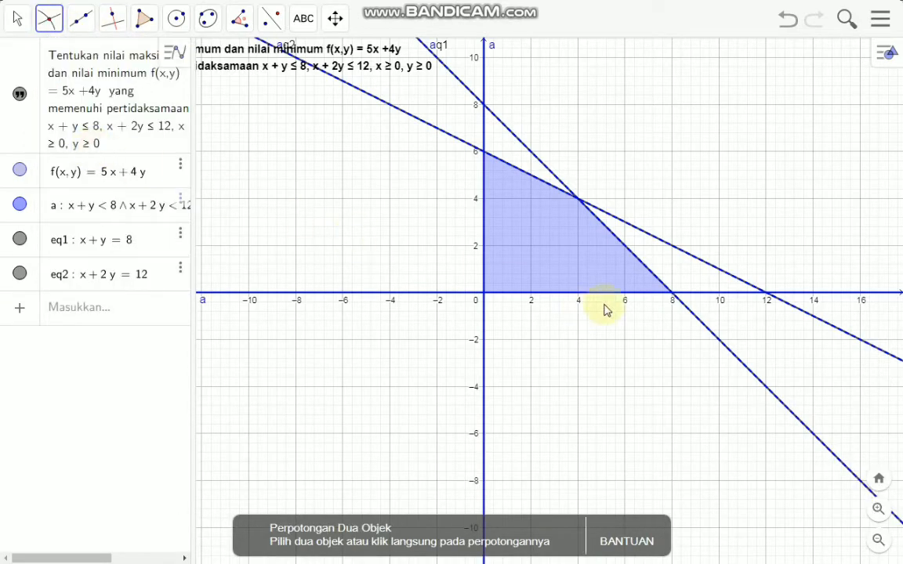
click(671, 298)
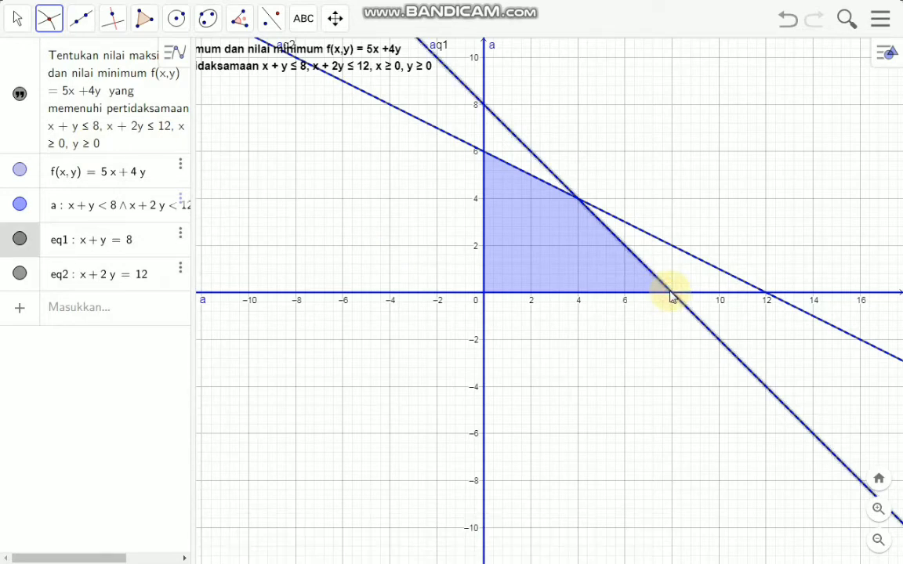
click(673, 296)
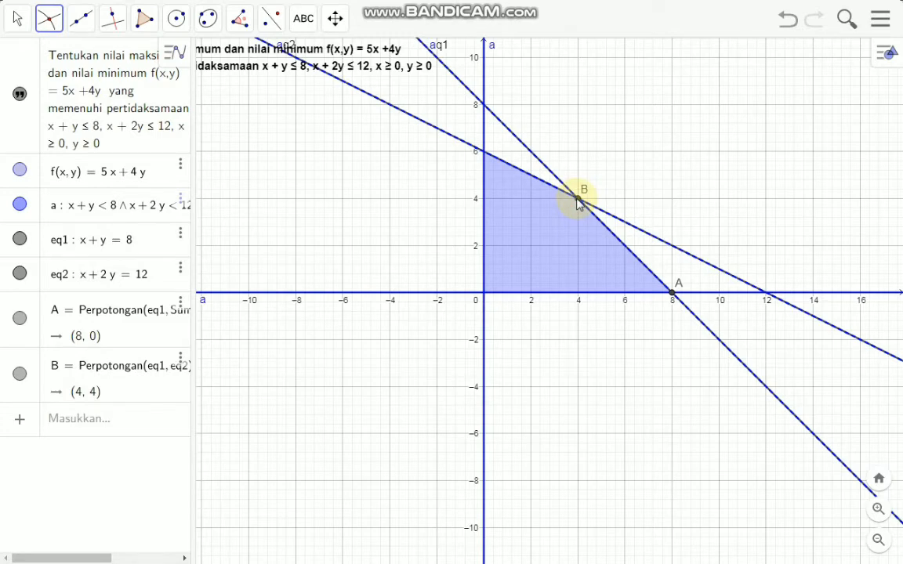
click(483, 152)
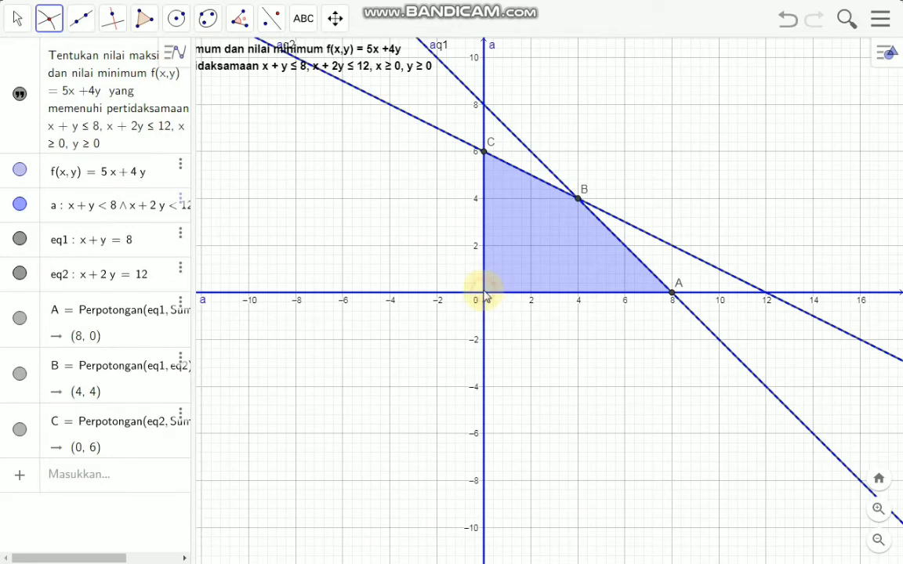
Mark the intersection of the x-axis and y-axis at the origin as the fourth corner point.
double_click(486, 296)
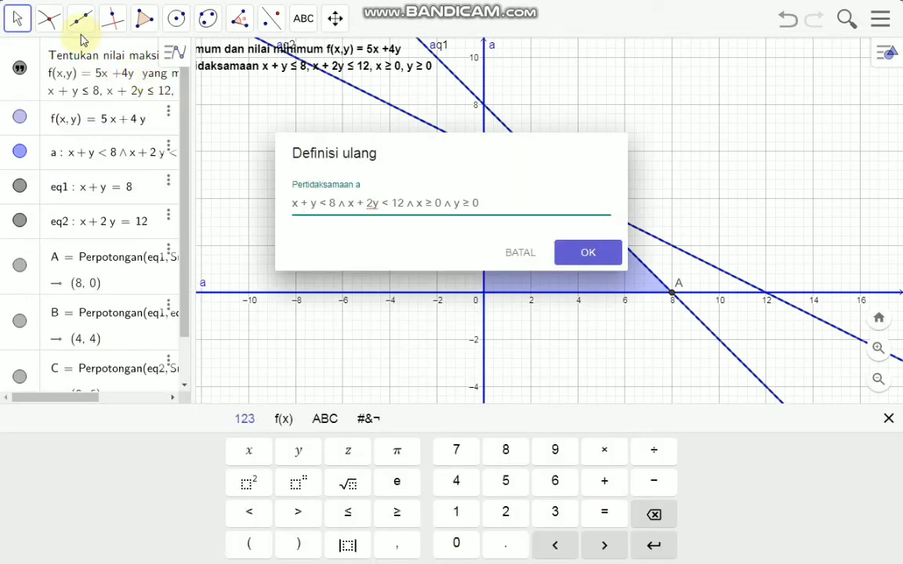
click(525, 253)
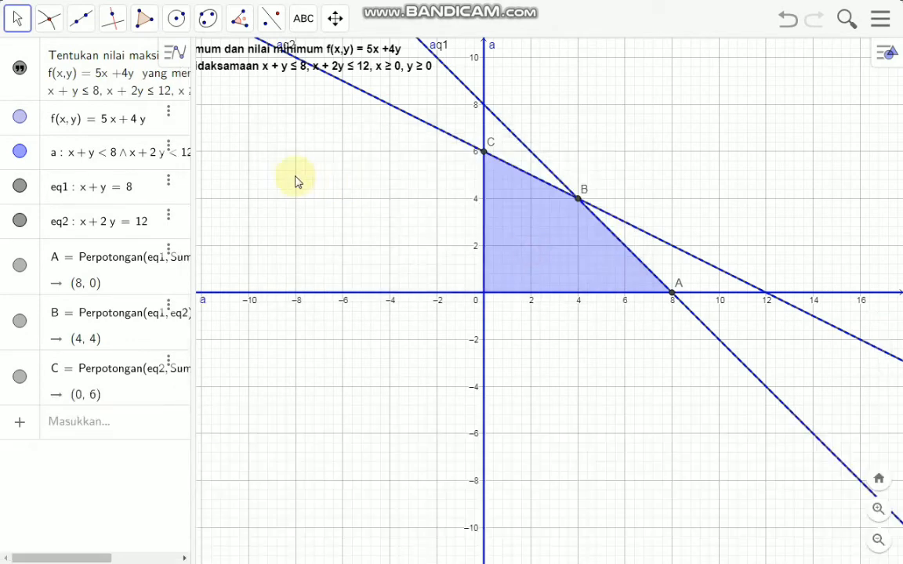
click(49, 20)
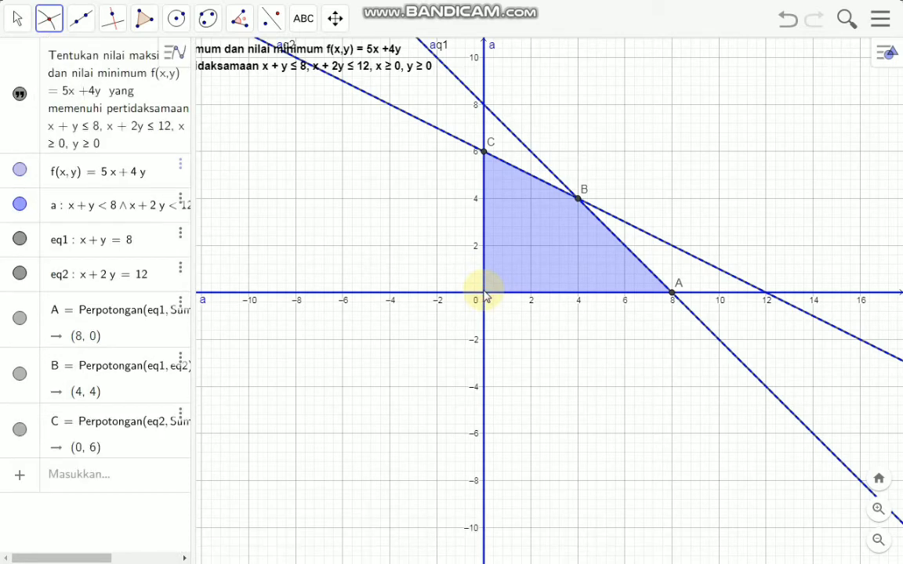
click(485, 294)
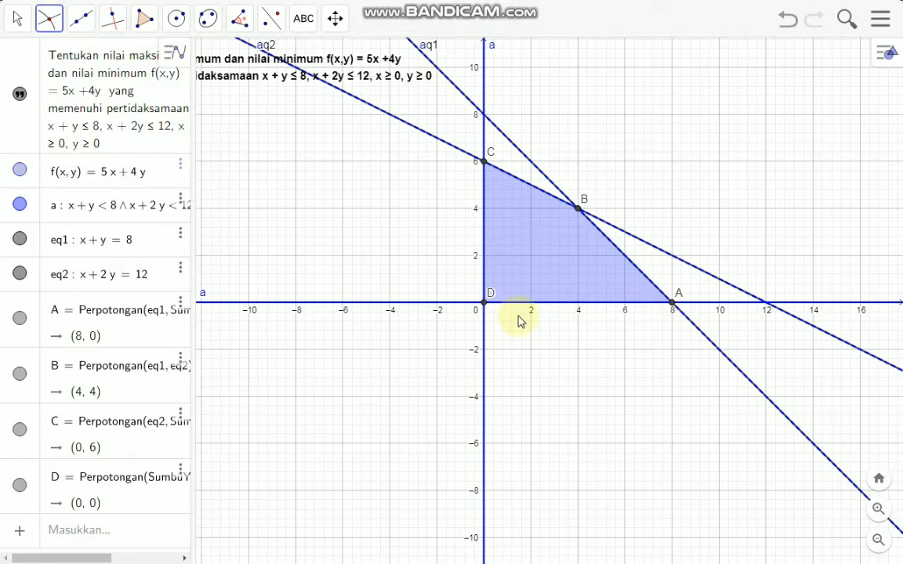
scroll(517, 322, up, 1)
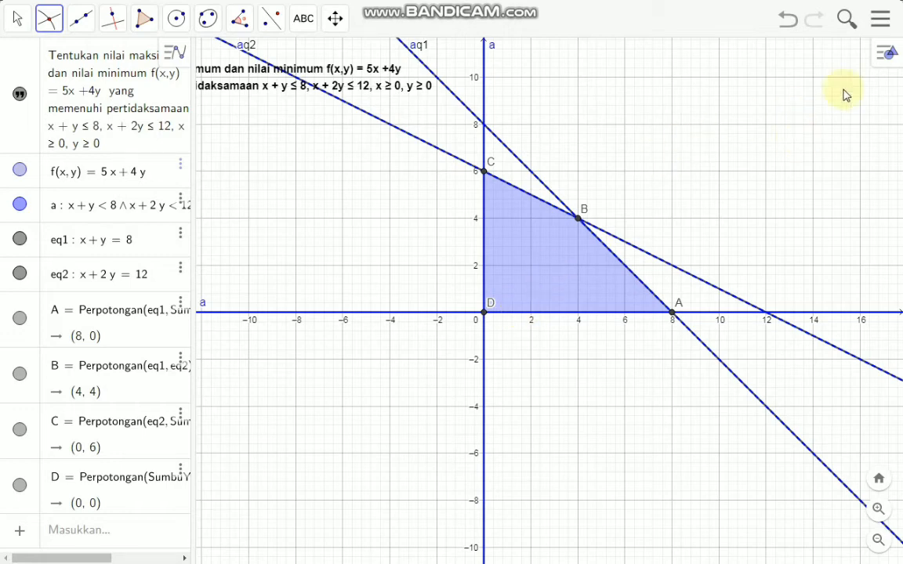
Show the spreadsheet view next to the graph.
click(883, 57)
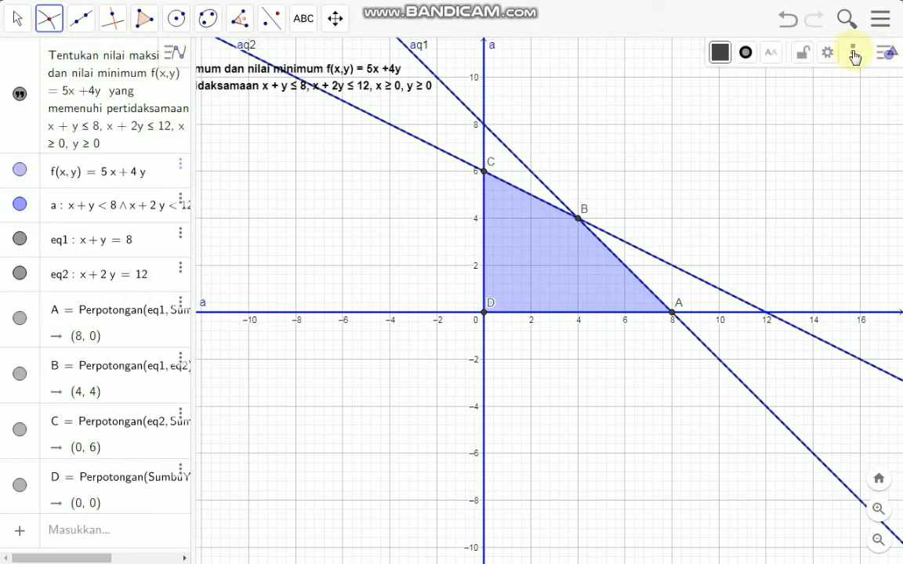
click(854, 54)
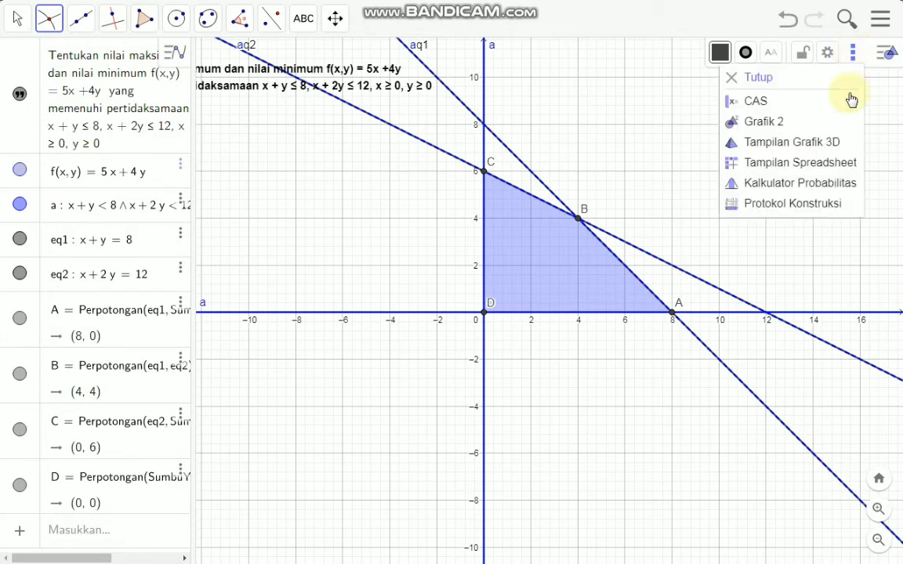
click(847, 165)
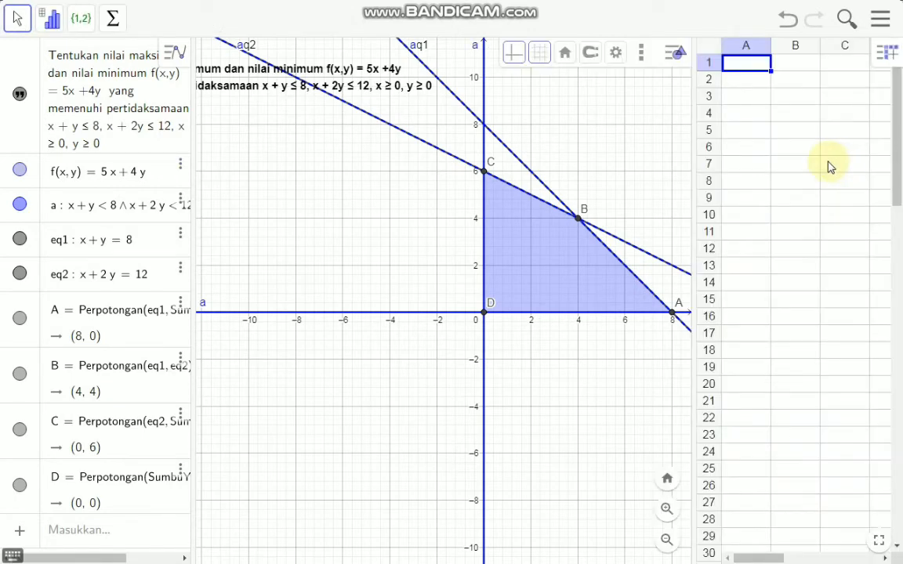
Enter the column headings Titik in cell A1 and Nilai in cell B1.
click(742, 66)
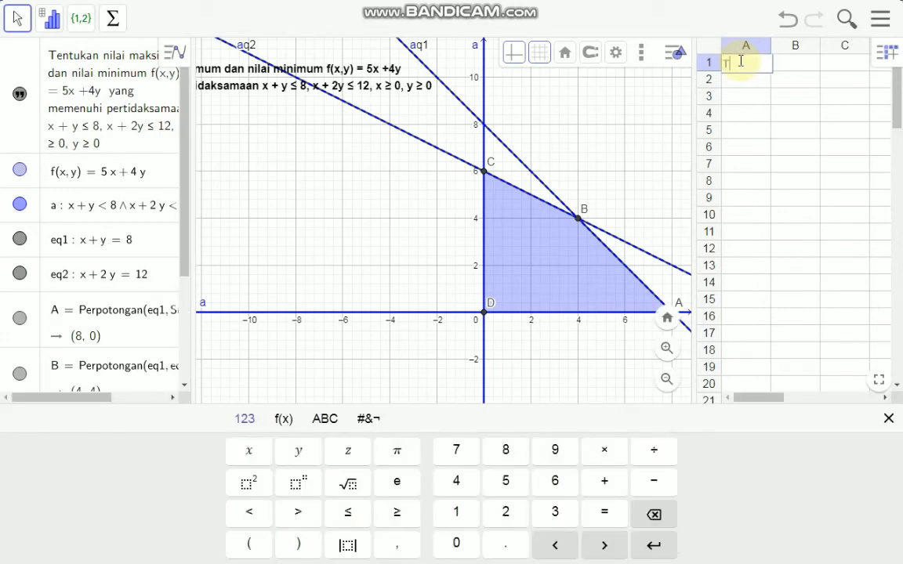
text(Titik)
key(Return)
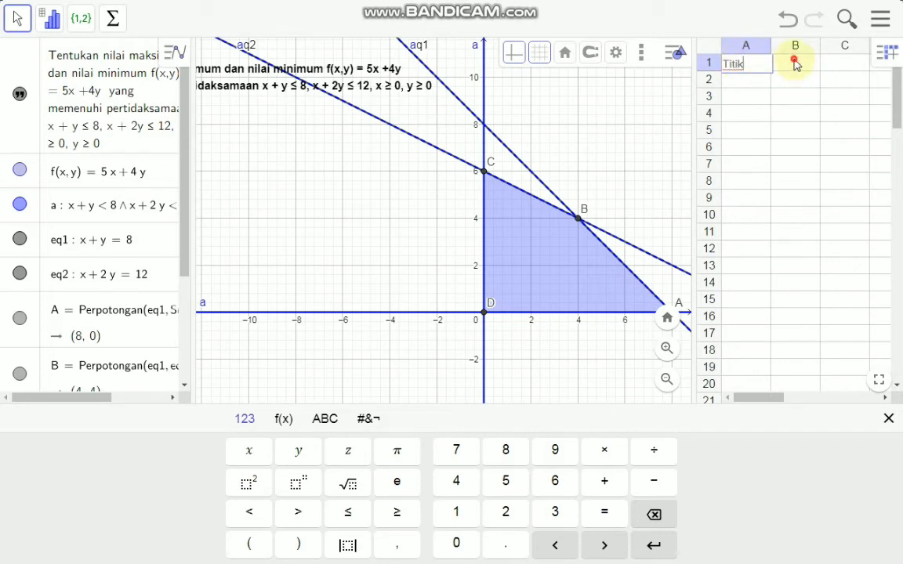
click(797, 63)
text(N)
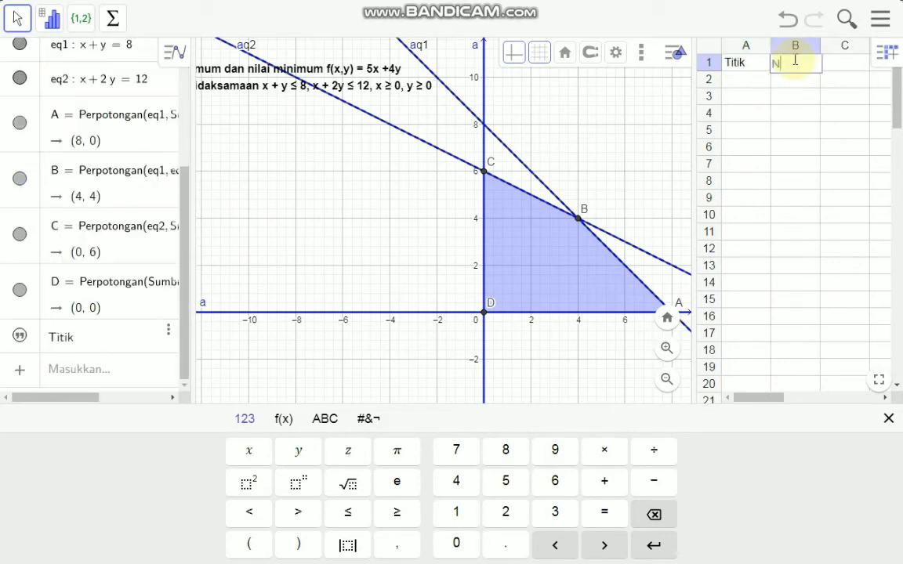
text(ilai)
click(736, 81)
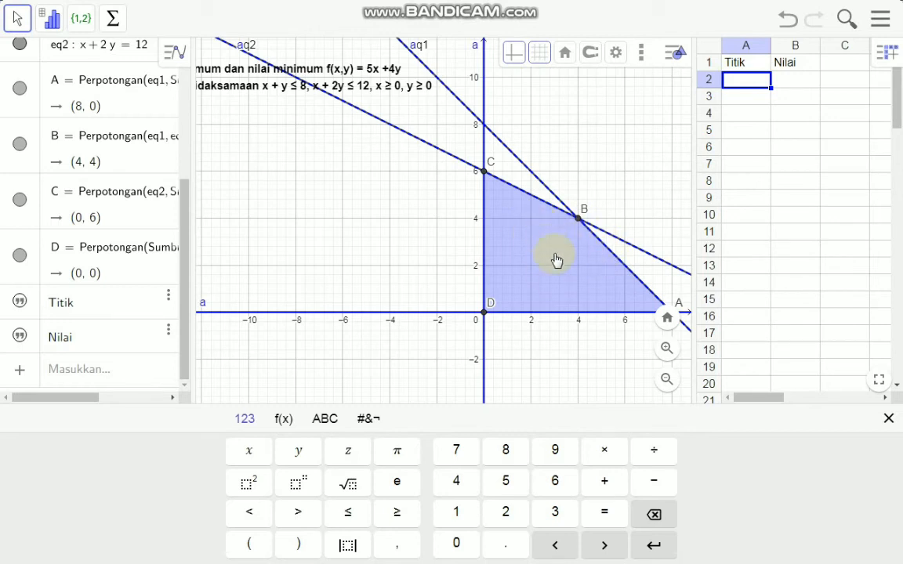
Enter corner points A and B under Titik in cells A2 and A3.
click(739, 83)
text(A)
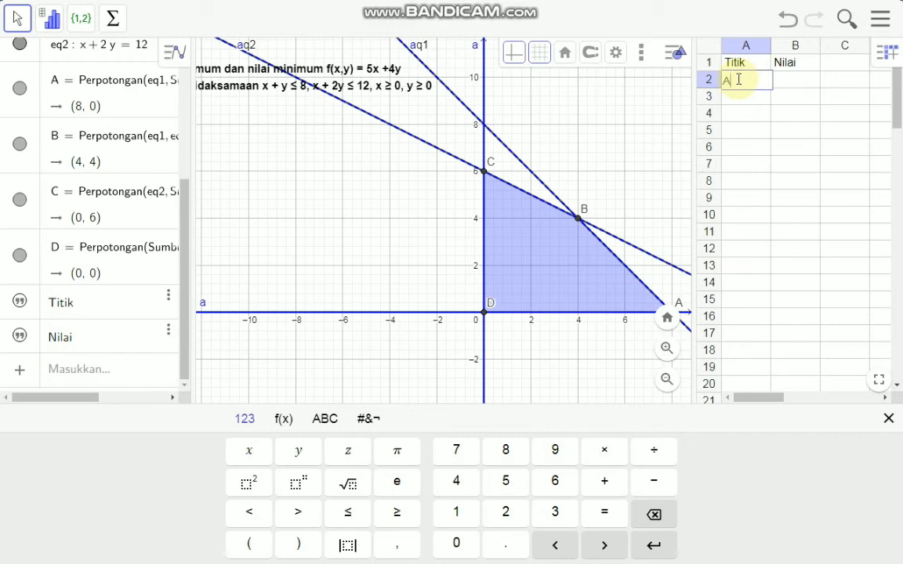
key(Return)
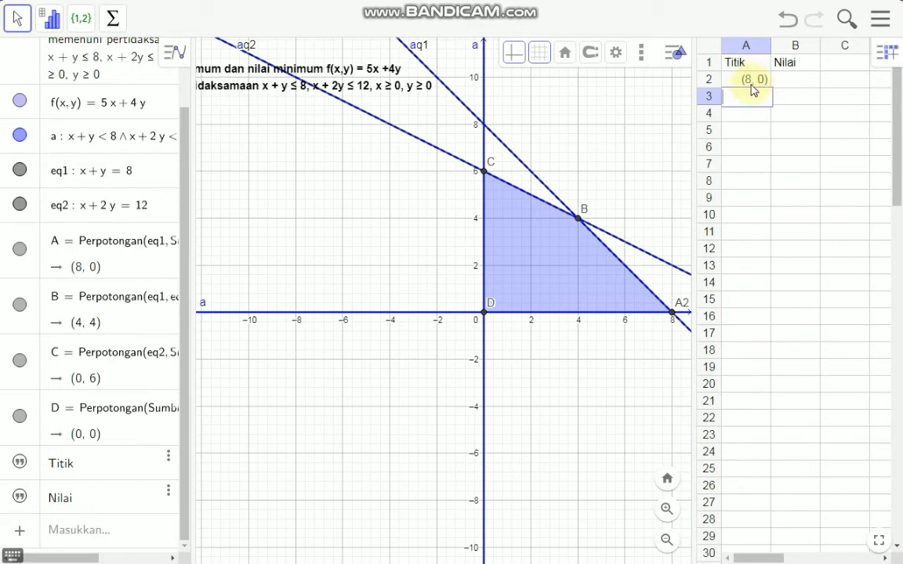
click(750, 93)
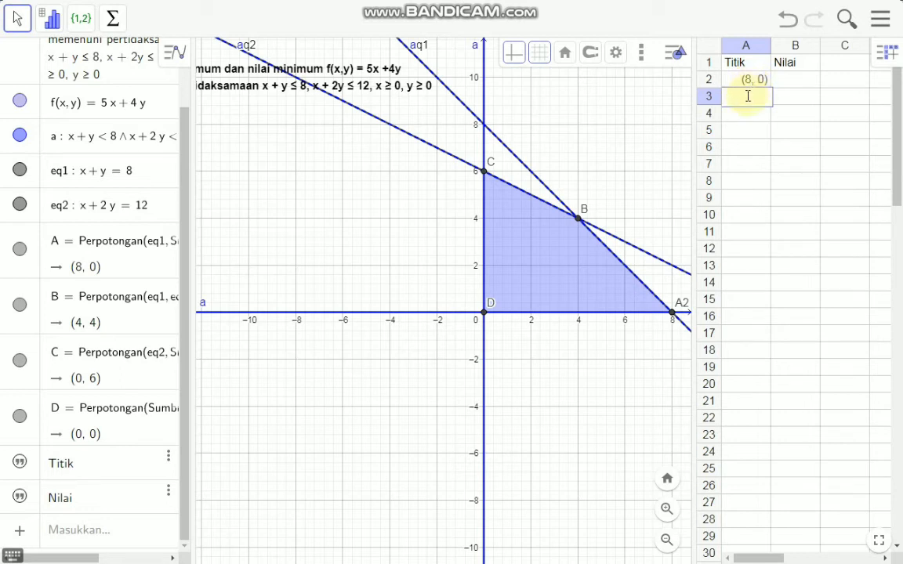
text(B)
key(Return)
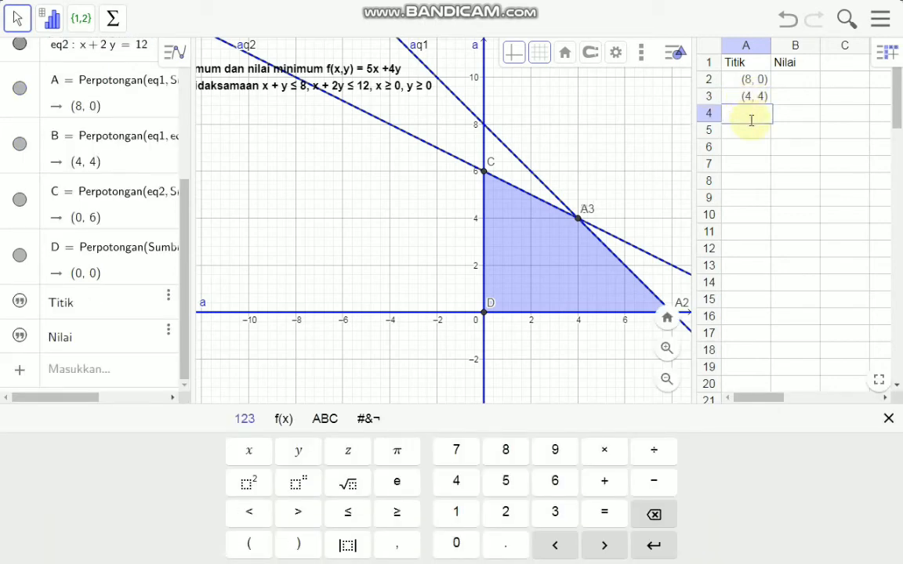
Enter corner points C and D under Titik in cells A4 and A5.
text(C)
key(Return)
click(750, 130)
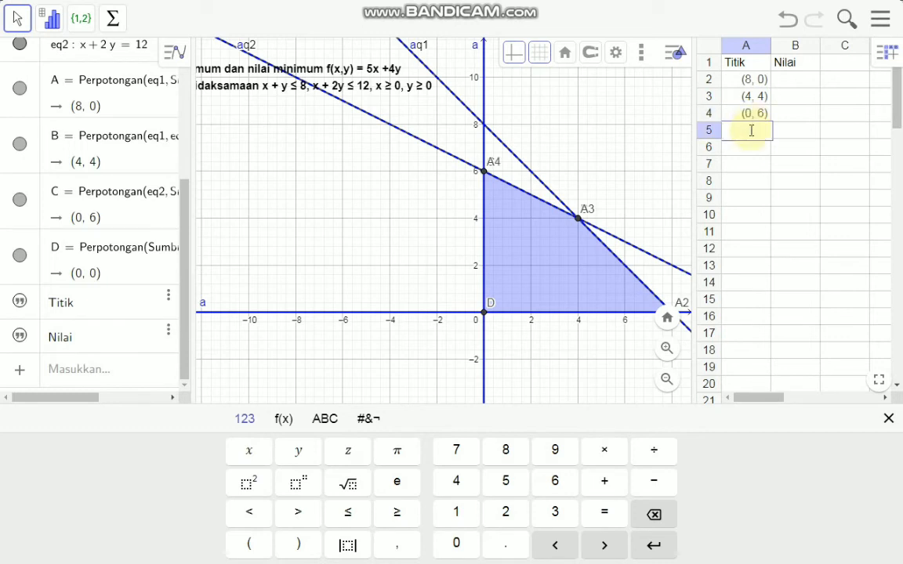
text(D)
key(Return)
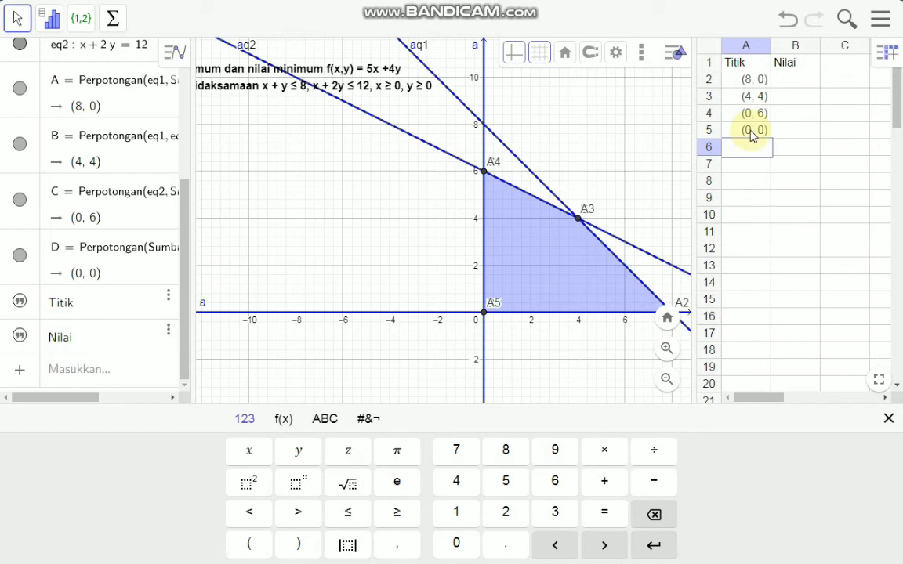
click(765, 148)
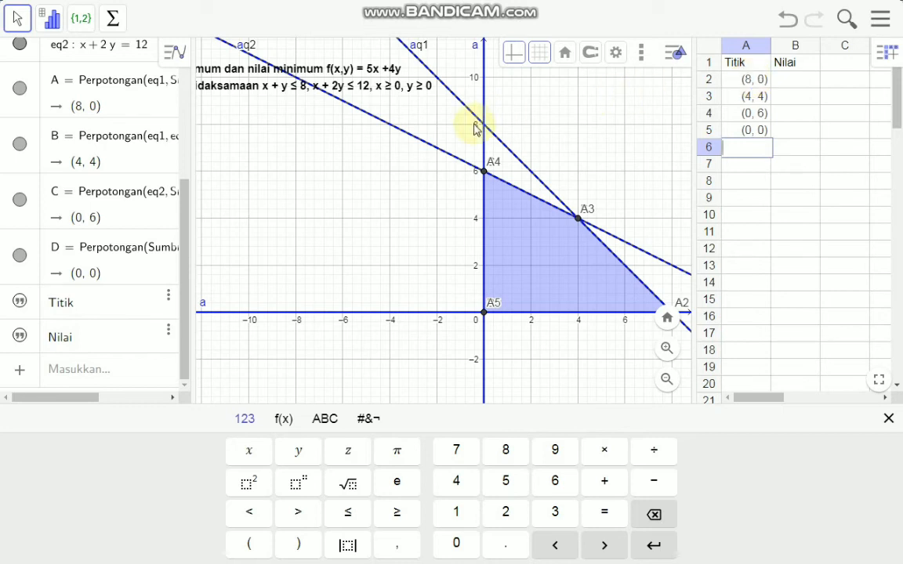
Evaluate the objective function under Nilai by entering f(A) in cell B2 and f(B) in cell B3.
click(782, 81)
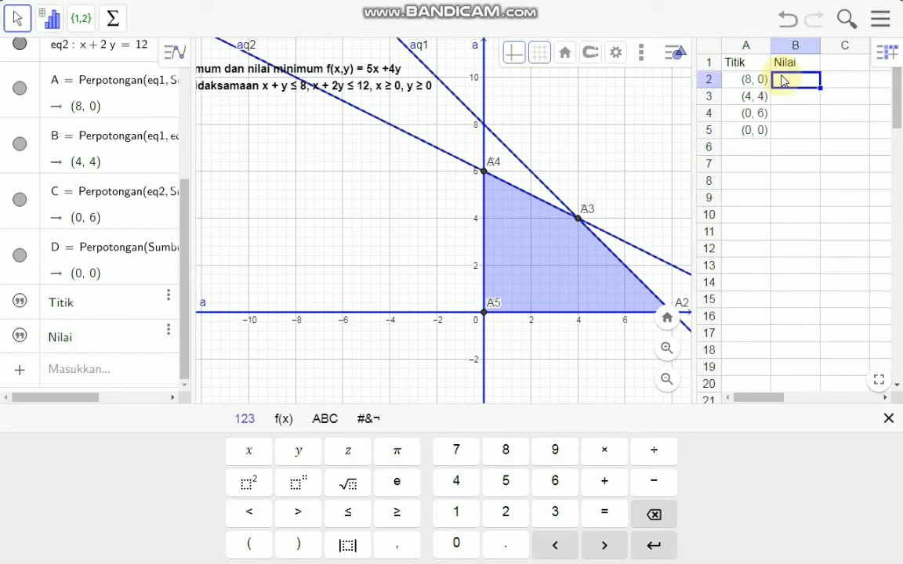
click(782, 81)
text(f()
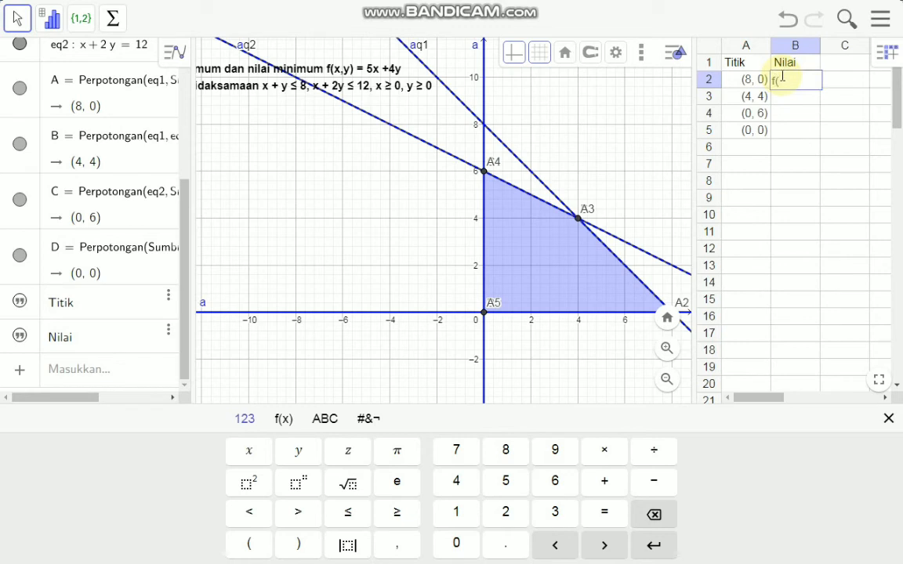
text(A))
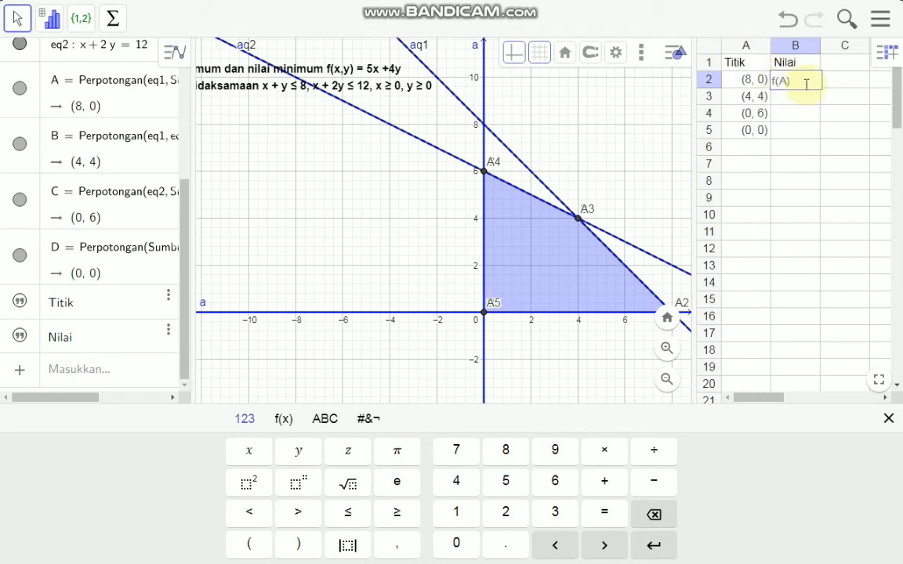
key(Return)
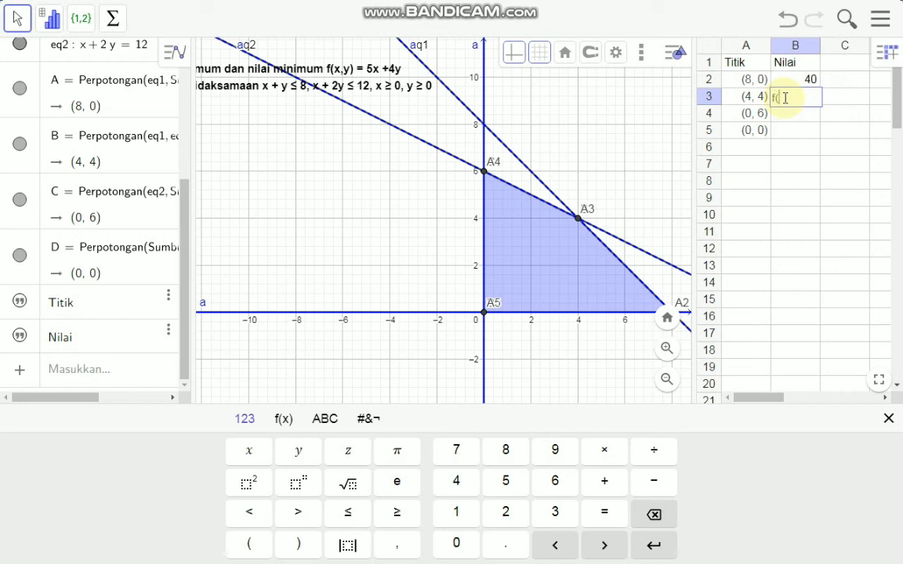
text(B))
key(Return)
click(807, 97)
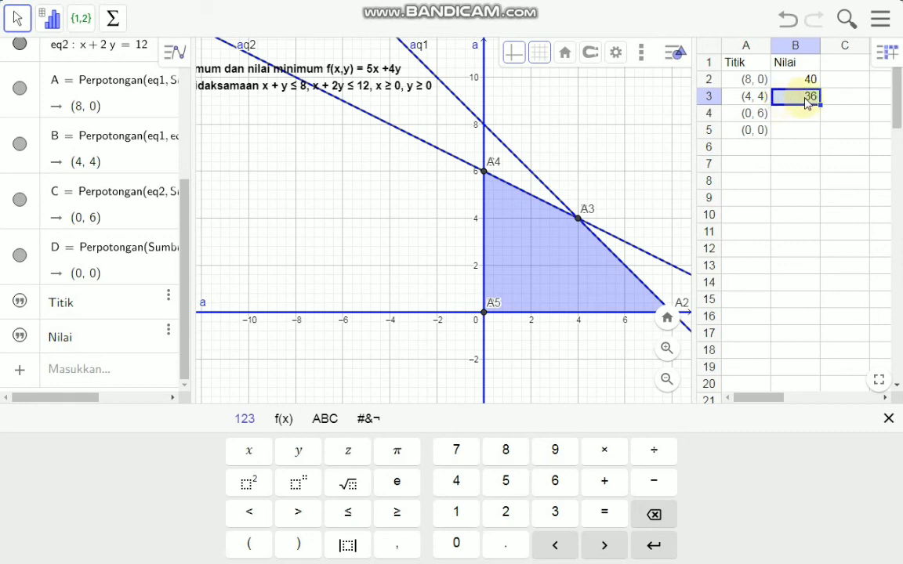
Evaluate the objective function under Nilai by entering f(C) in cell B4 and f(D) in cell B5.
click(782, 115)
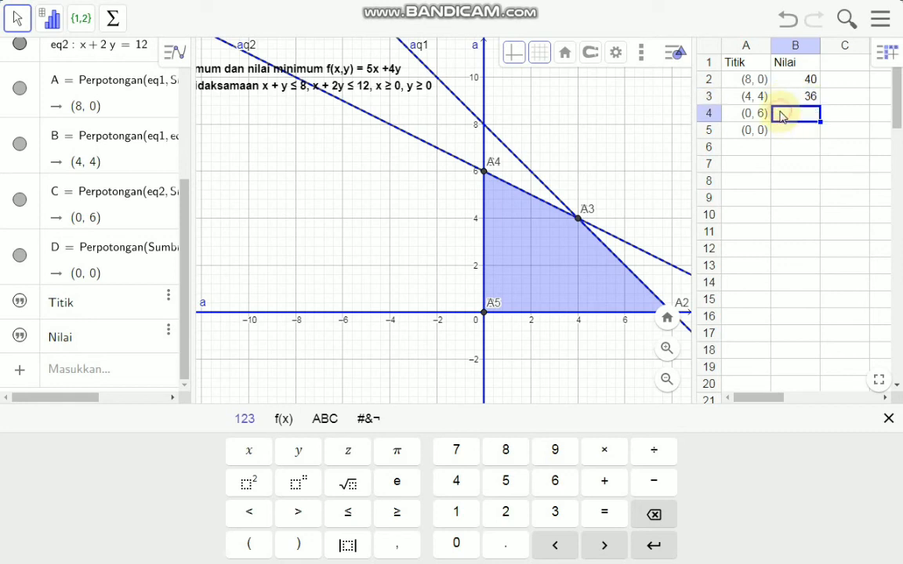
text(f()
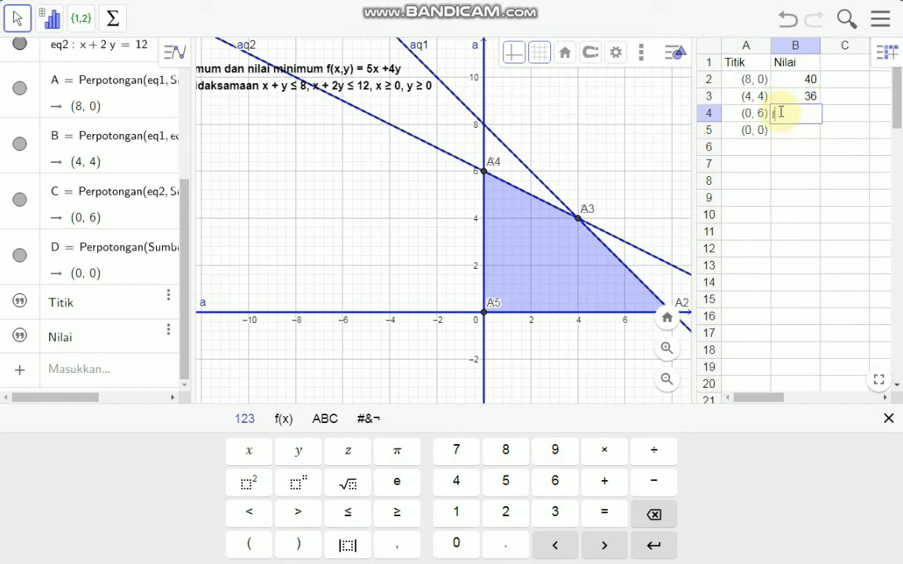
text(C))
key(Return)
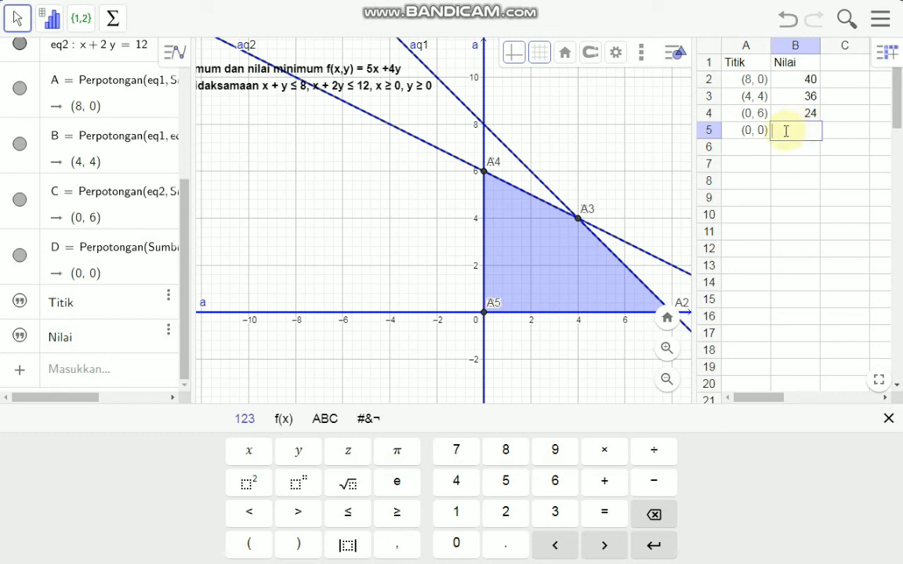
text(f()
key(Return)
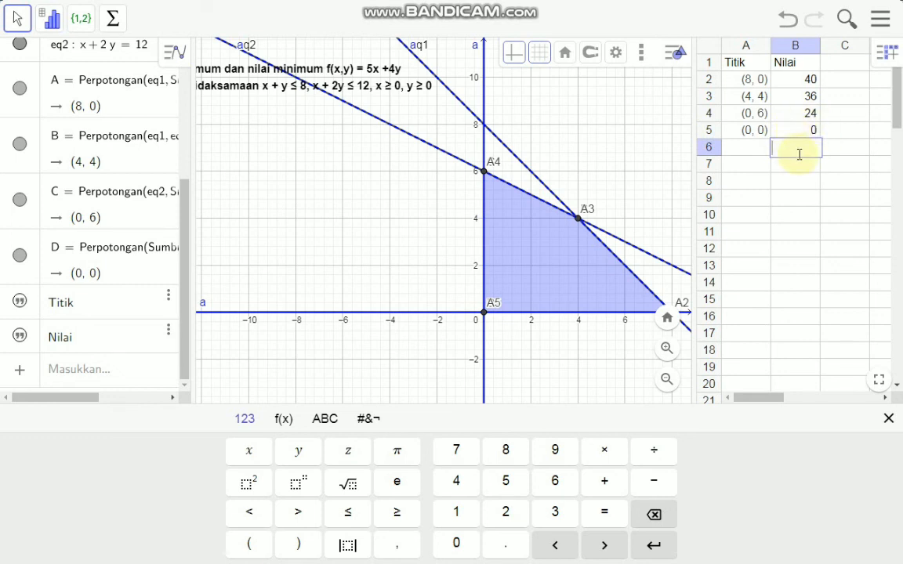
key(Up)
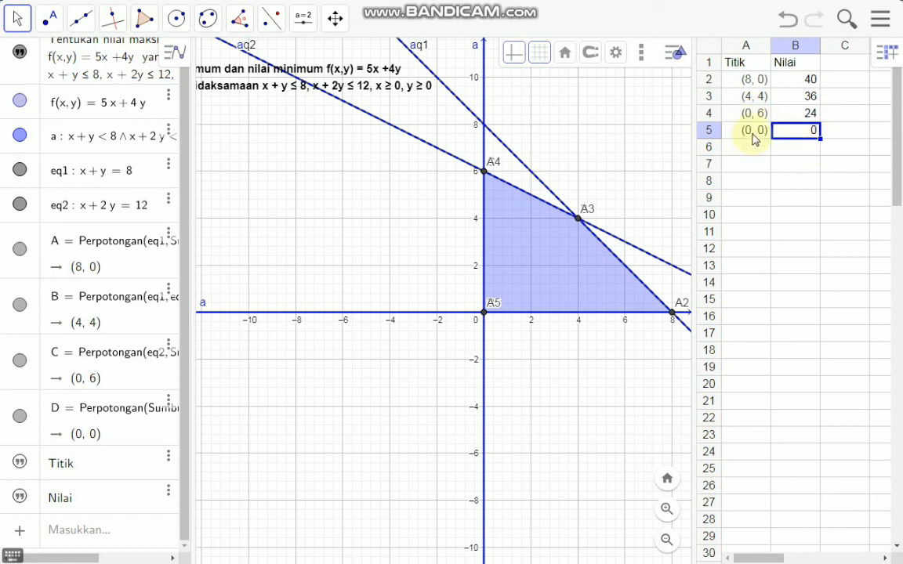
key(Down)
key(Down)
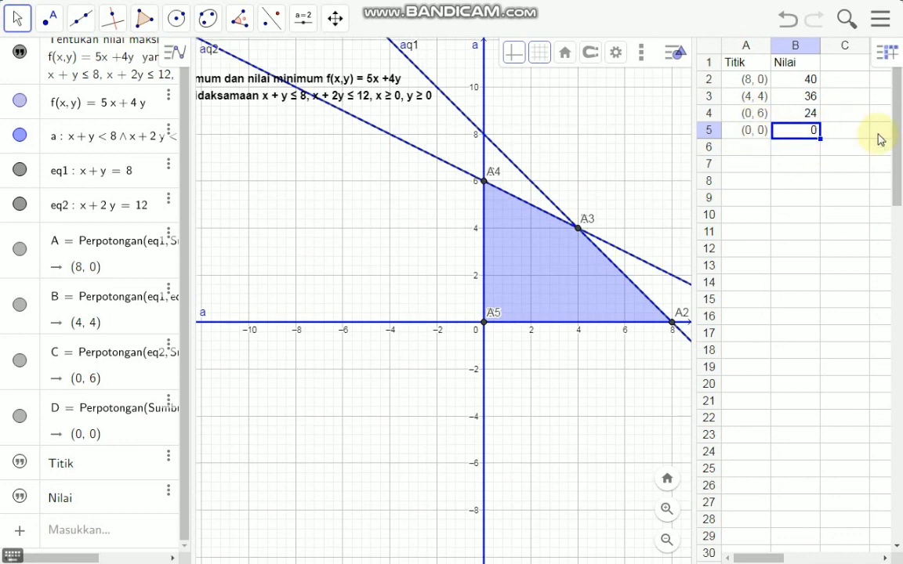
click(828, 130)
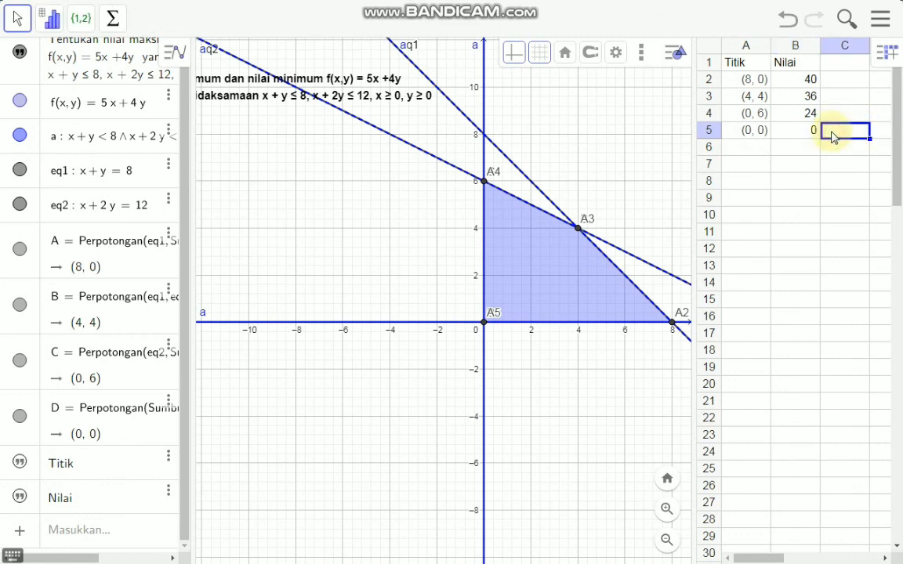